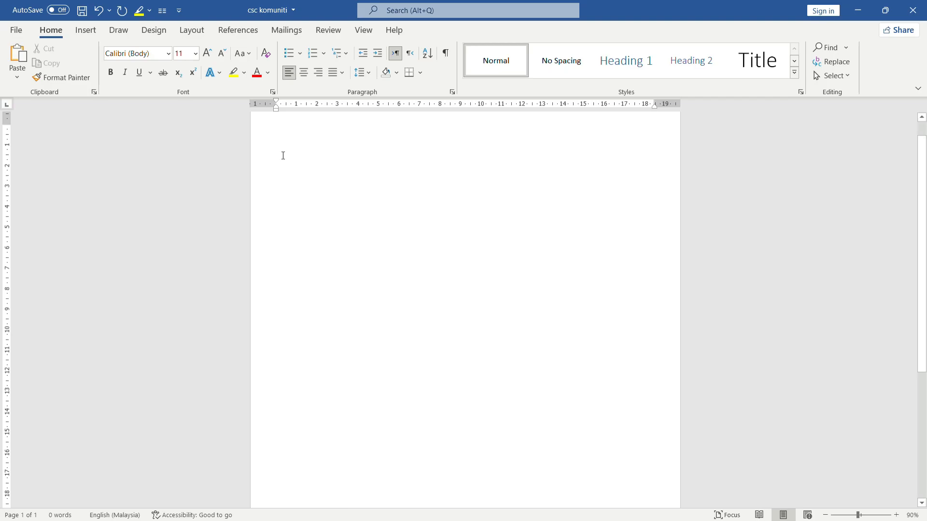
Paste the copied article about Intel's new 14th Gen CPUs, including its pictures, into the blank document
{"action": "key", "text": "ctrl+v"}
{"action": "scroll", "coordinate": [426, 226], "scroll_direction": "up", "scroll_amount": 3}
{"action": "scroll", "coordinate": [425, 226], "scroll_direction": "up", "scroll_amount": 4}
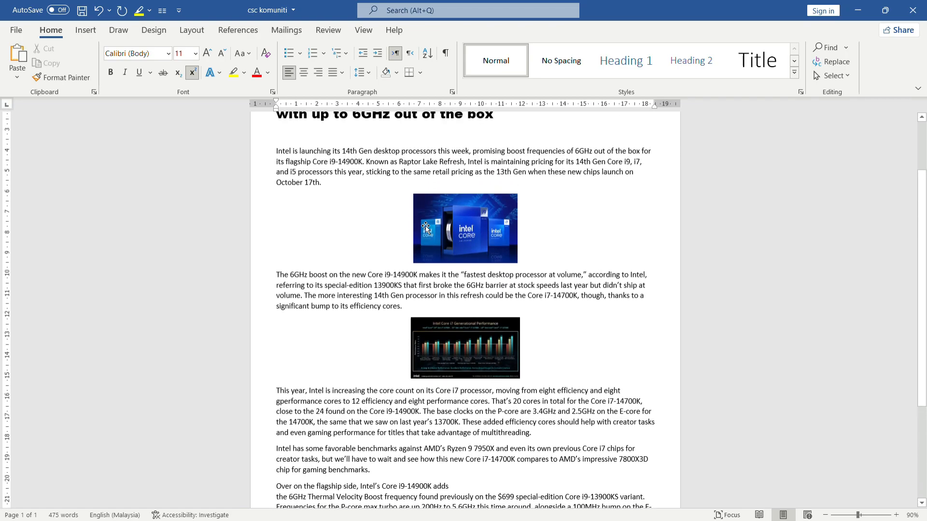
{"action": "scroll", "coordinate": [461, 279], "scroll_direction": "down", "scroll_amount": 2}
{"action": "left_click_drag", "start_coordinate": [277, 151], "coordinate": [630, 155]}
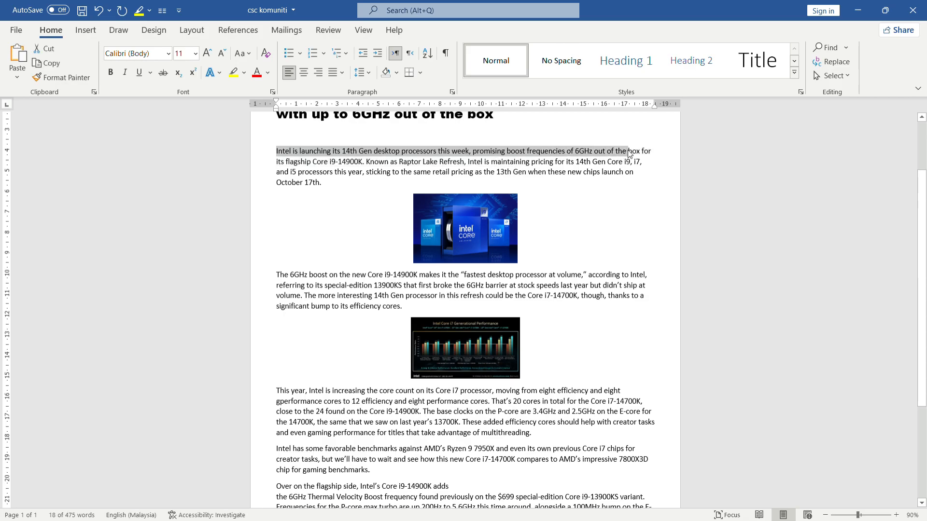
{"action": "left_click", "coordinate": [680, 237]}
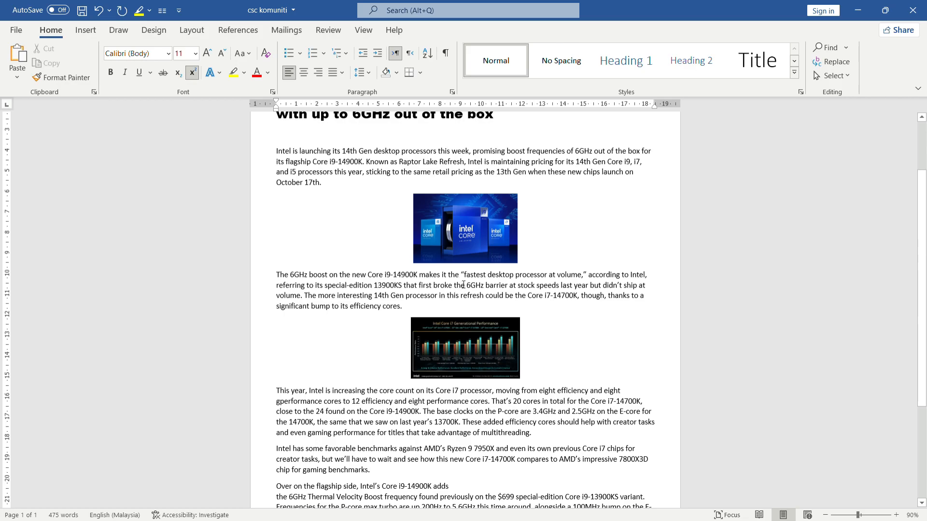
{"action": "left_click", "coordinate": [467, 268]}
{"action": "left_click", "coordinate": [192, 30]}
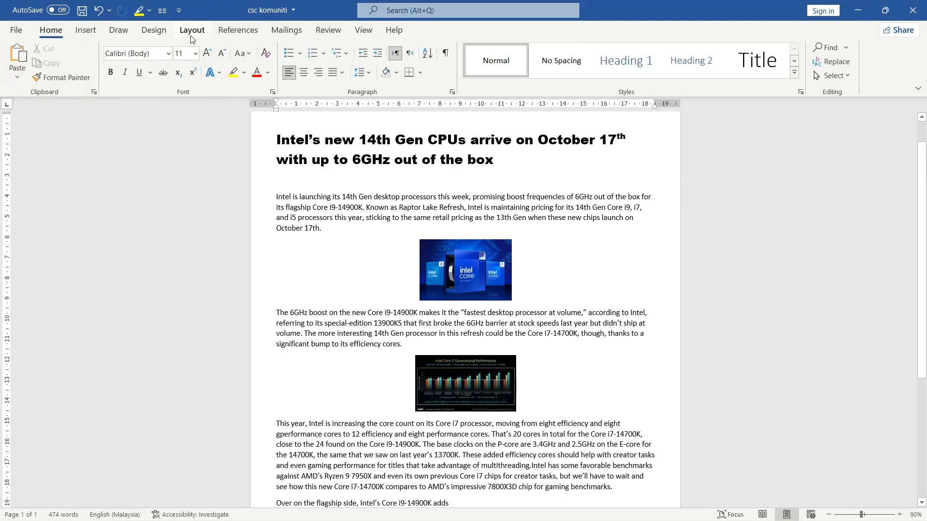
{"action": "left_click", "coordinate": [191, 36]}
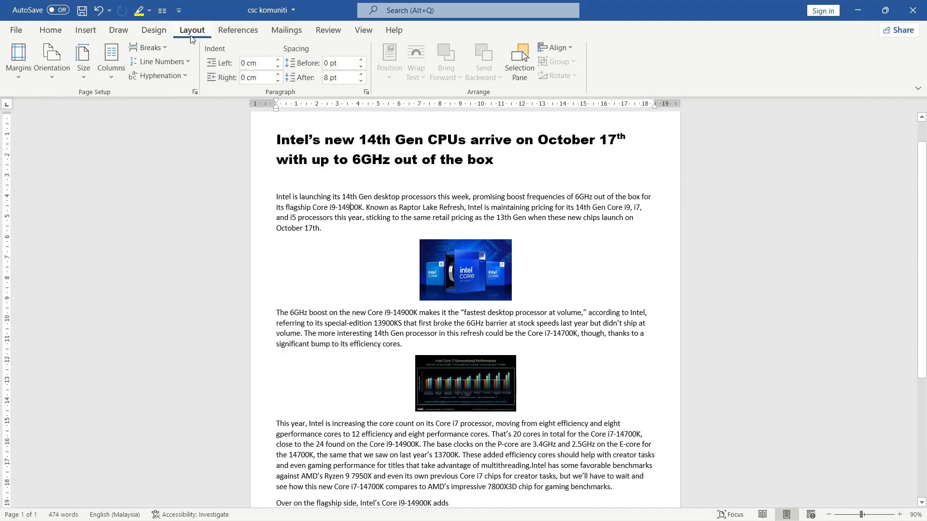
{"action": "left_click", "coordinate": [115, 78]}
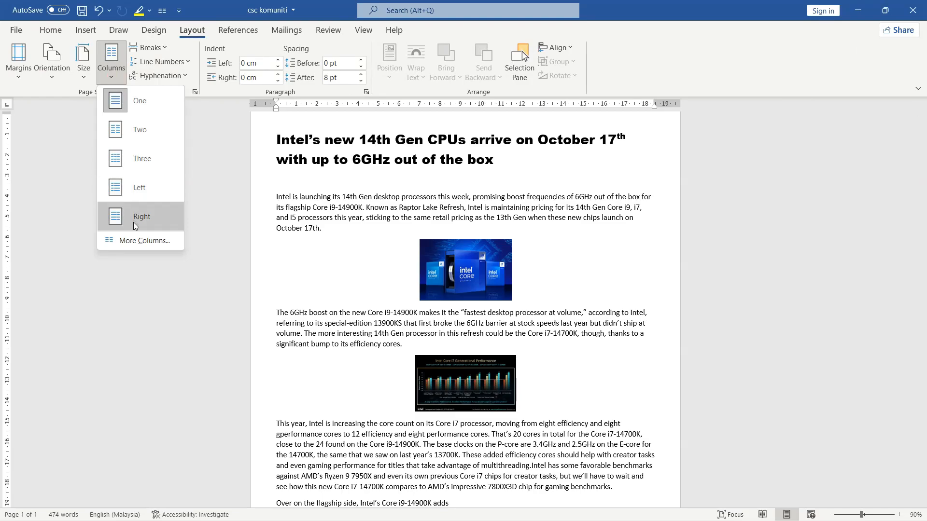
{"action": "left_click", "coordinate": [68, 320]}
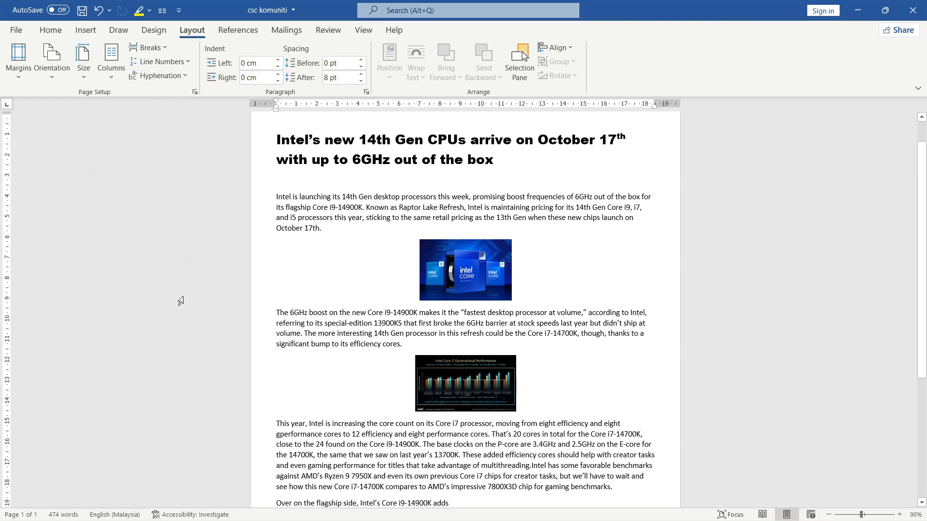
{"action": "key", "text": "ctrl+z"}
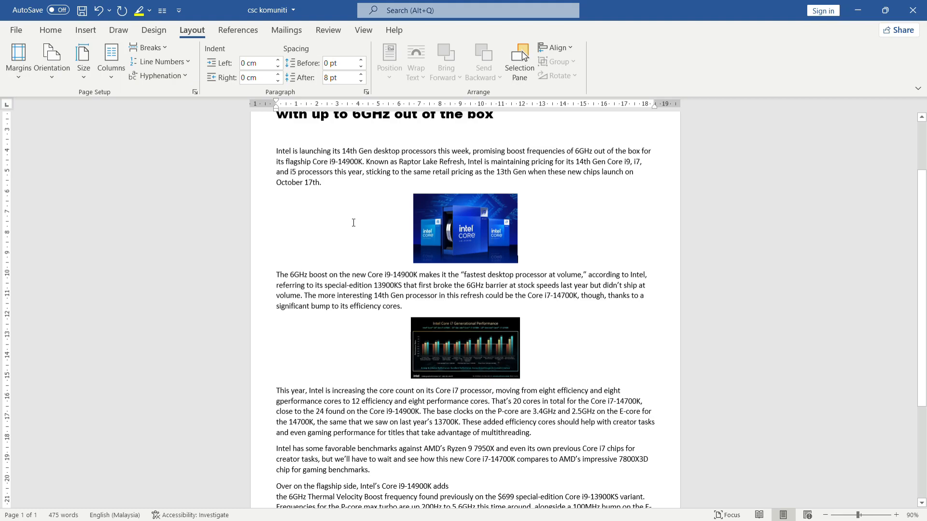
Lay out the article's body text below the heading in two columns, starting at "Intel is launching"
{"action": "scroll", "coordinate": [347, 219], "scroll_direction": "up", "scroll_amount": 2}
{"action": "left_click_drag", "start_coordinate": [293, 156], "coordinate": [525, 188]}
{"action": "left_click", "coordinate": [515, 191]}
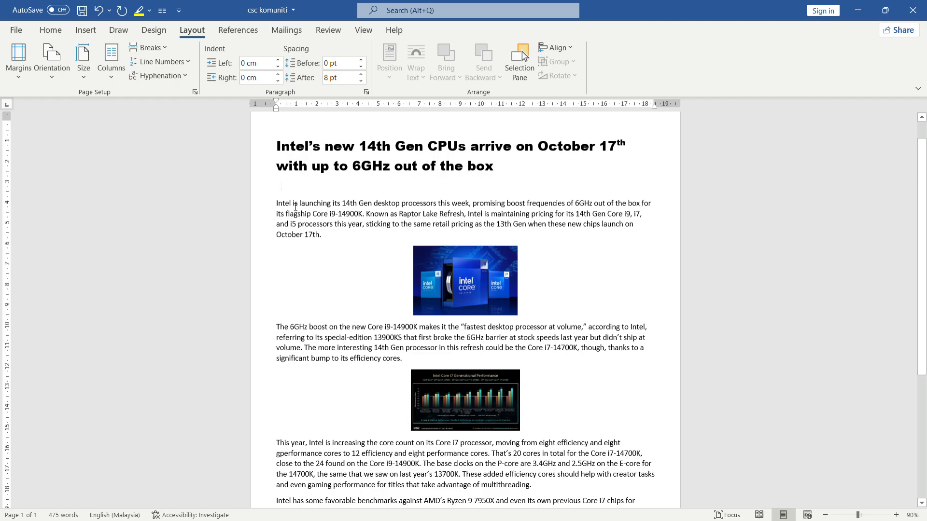
{"action": "left_click", "coordinate": [278, 205]}
{"action": "left_click", "coordinate": [111, 62]}
{"action": "left_click", "coordinate": [146, 137]}
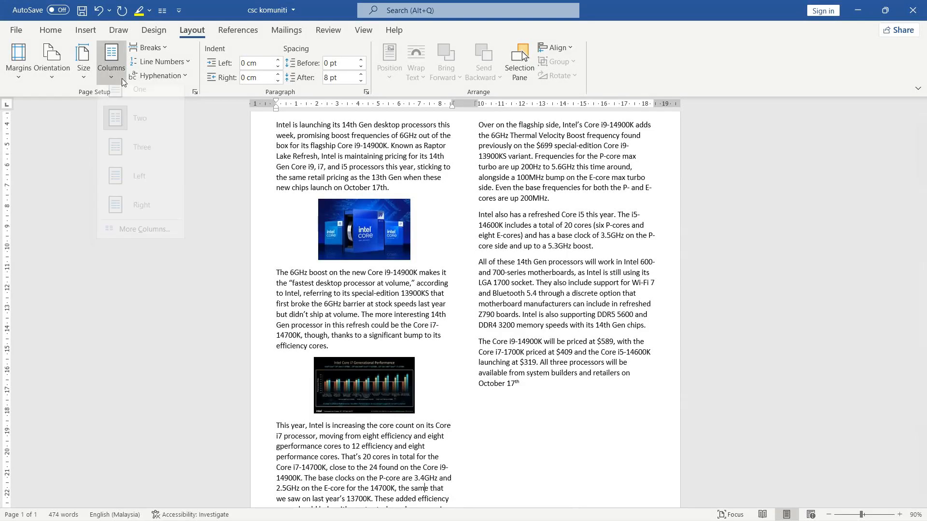
Try the Three, Left and Right column layouts on the body text, and return it to two columns
{"action": "left_click", "coordinate": [121, 78]}
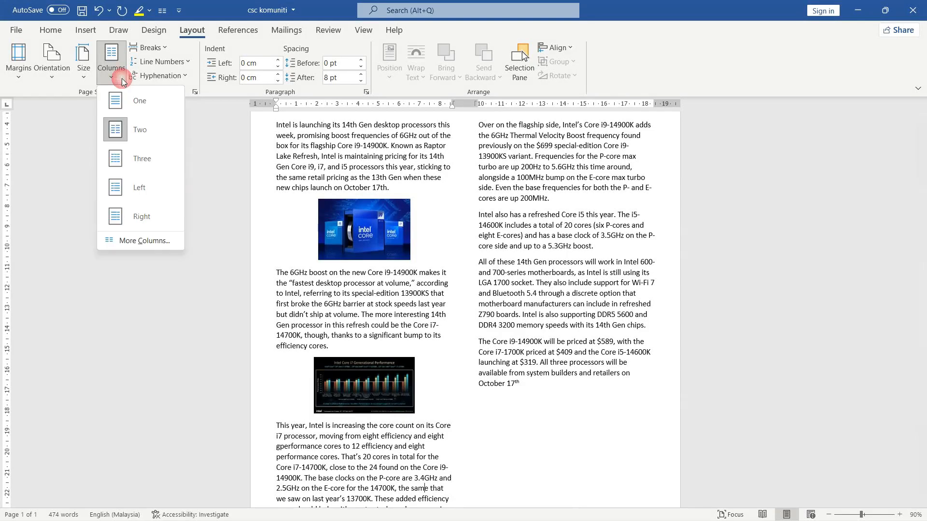
{"action": "left_click", "coordinate": [150, 157]}
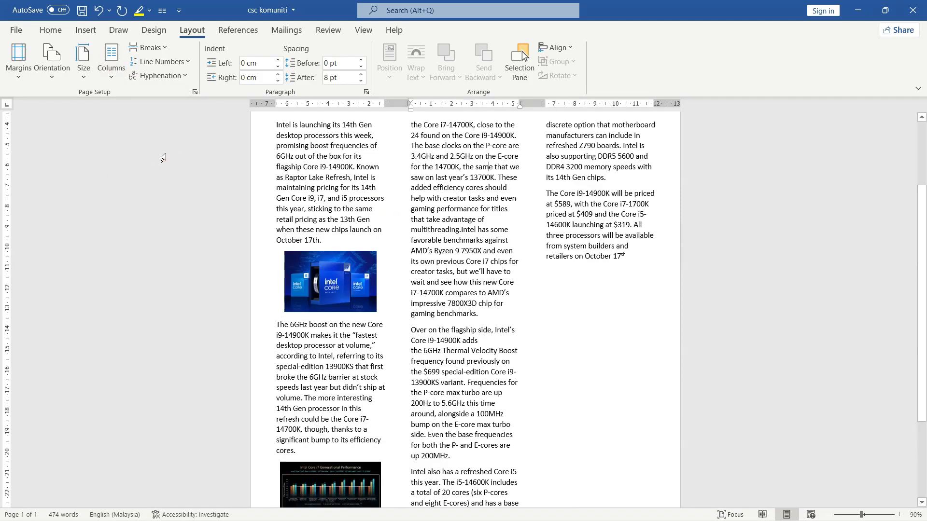
{"action": "left_click", "coordinate": [117, 76]}
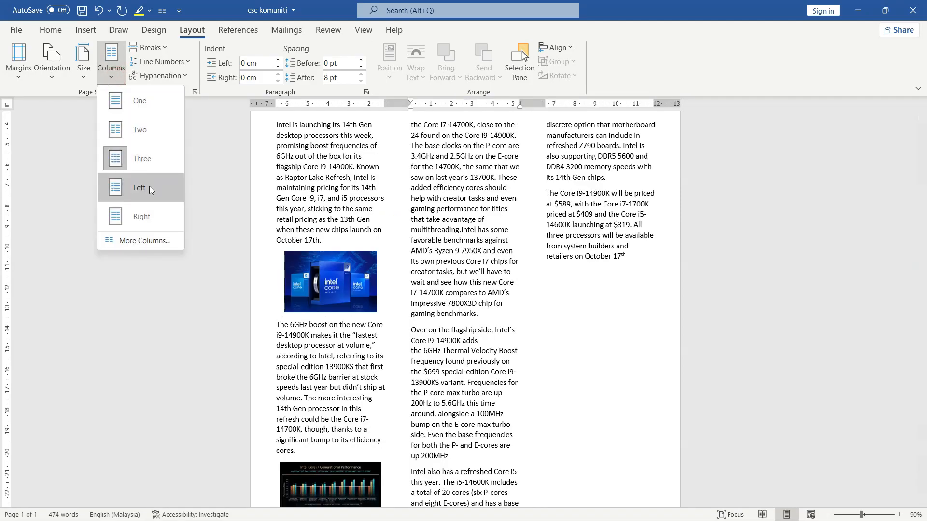
{"action": "left_click", "coordinate": [149, 186]}
{"action": "left_click", "coordinate": [118, 76]}
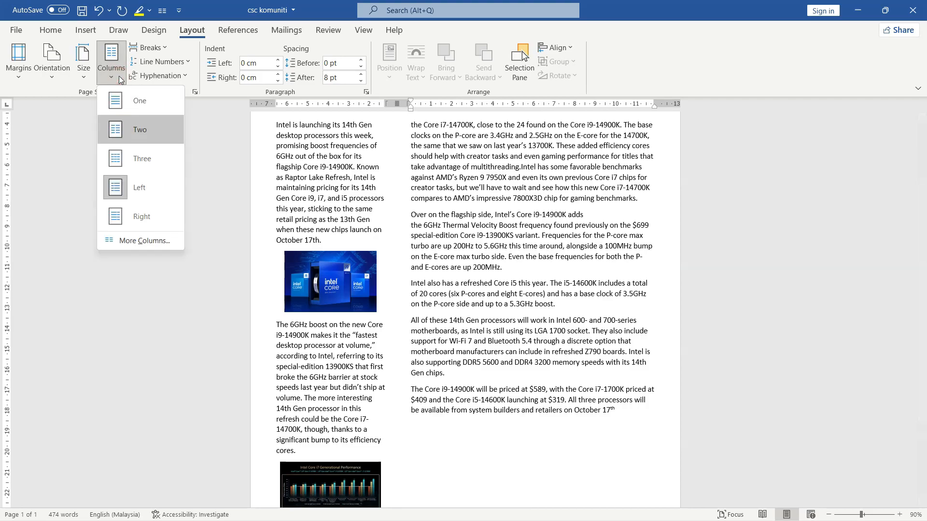
{"action": "left_click", "coordinate": [166, 218]}
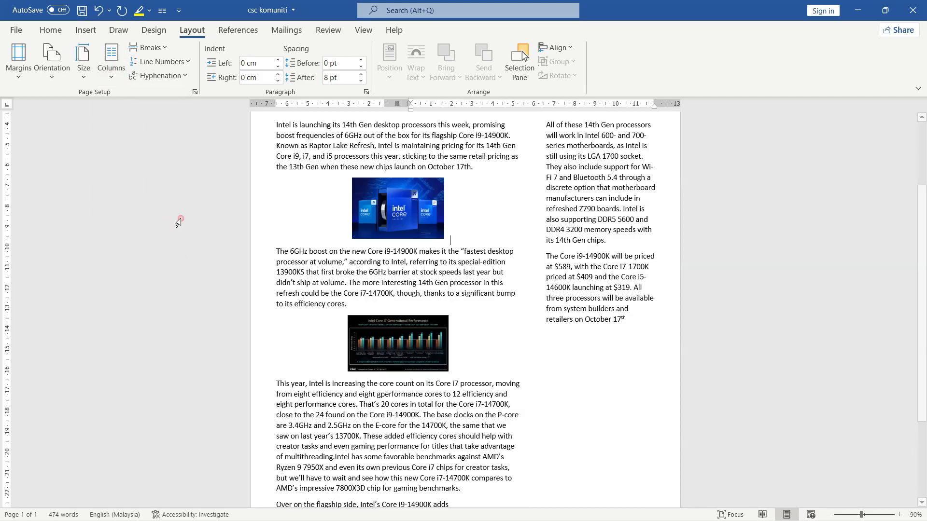
{"action": "left_click", "coordinate": [118, 77]}
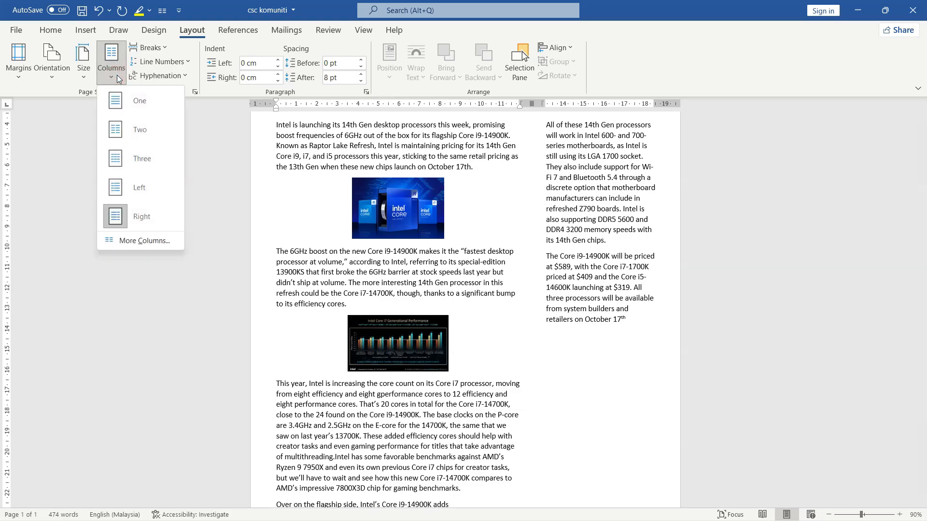
{"action": "left_click", "coordinate": [138, 134]}
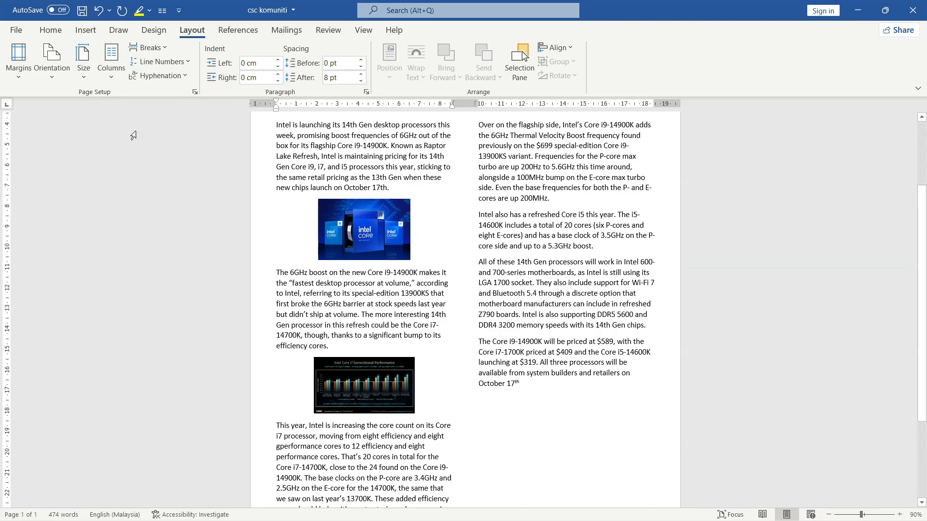
Justify all of the two-column body text below the heading using the standard Justify option
{"action": "scroll", "coordinate": [497, 251], "scroll_direction": "up", "scroll_amount": 3}
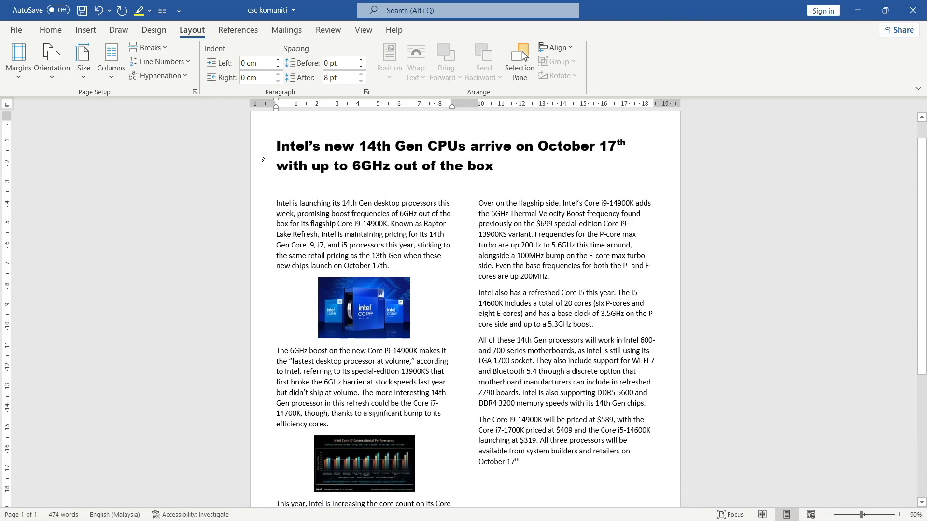
{"action": "left_click_drag", "start_coordinate": [276, 203], "coordinate": [575, 374]}
{"action": "left_click", "coordinate": [51, 29]}
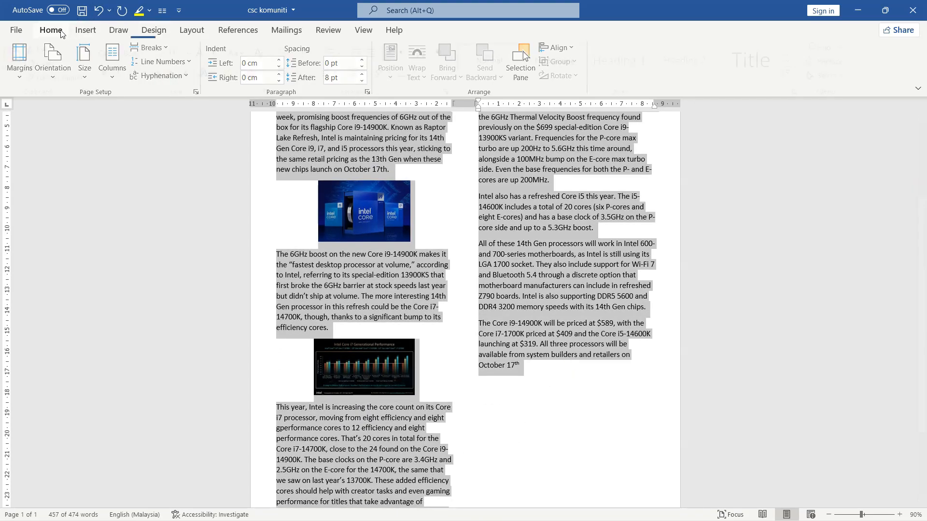
{"action": "left_click", "coordinate": [328, 73]}
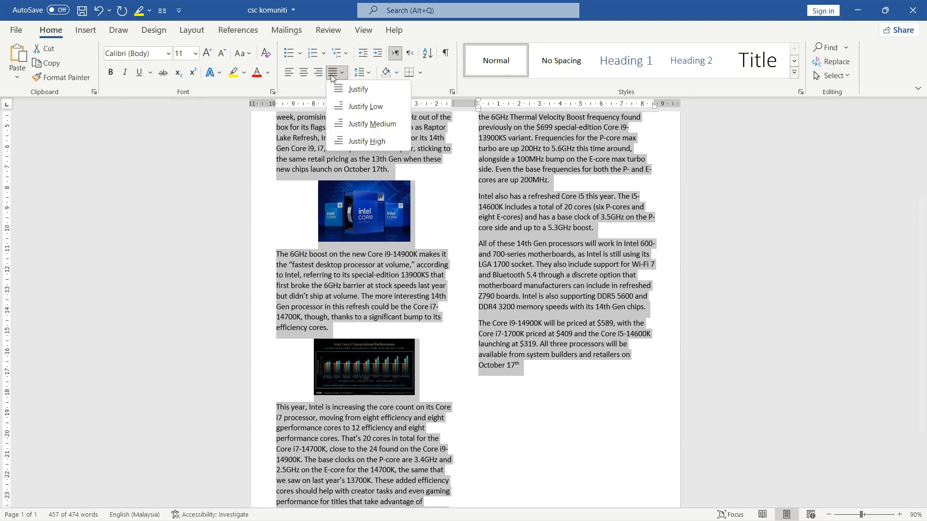
{"action": "left_click", "coordinate": [350, 89]}
{"action": "left_click", "coordinate": [716, 265]}
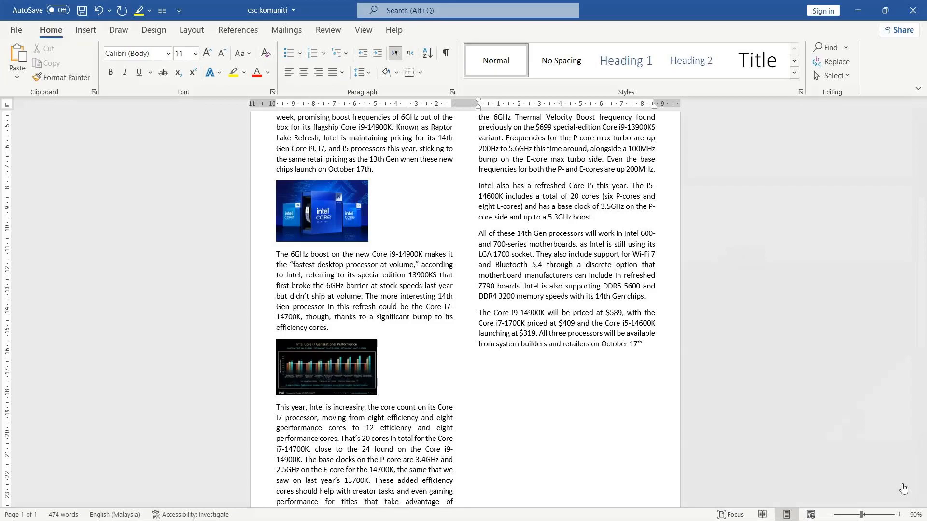
Set the Intel Core processor picture's text wrapping to Tight and move it slightly down beside the "6GHz boost" paragraph
{"action": "left_click", "coordinate": [298, 232]}
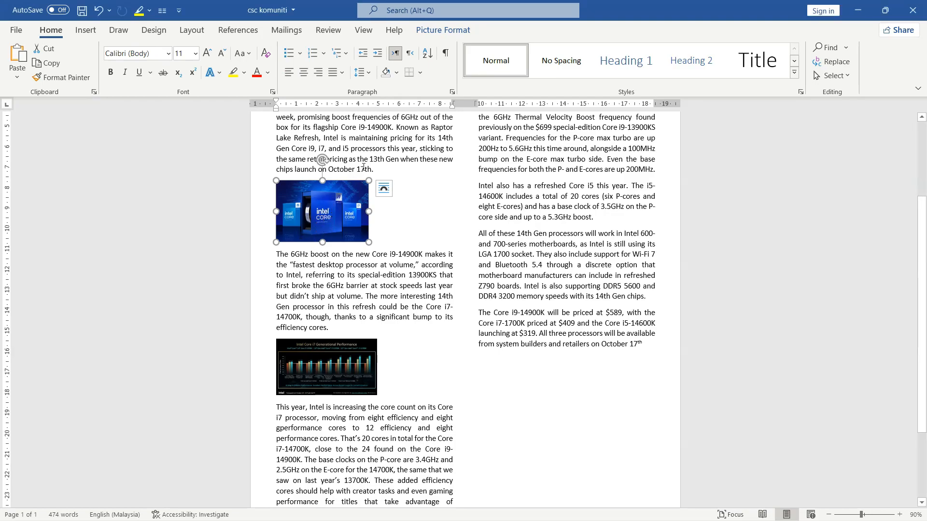
{"action": "left_click", "coordinate": [437, 31]}
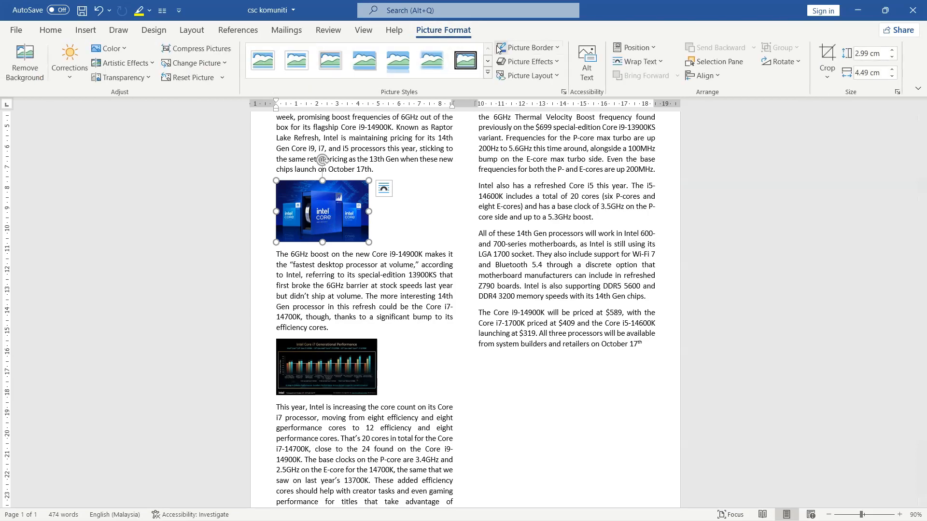
{"action": "left_click", "coordinate": [655, 64]}
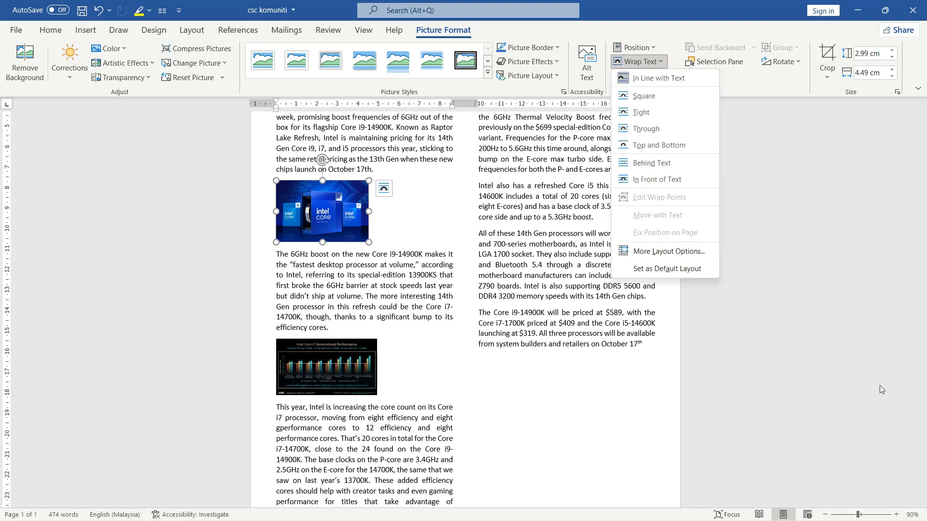
{"action": "left_click", "coordinate": [661, 114]}
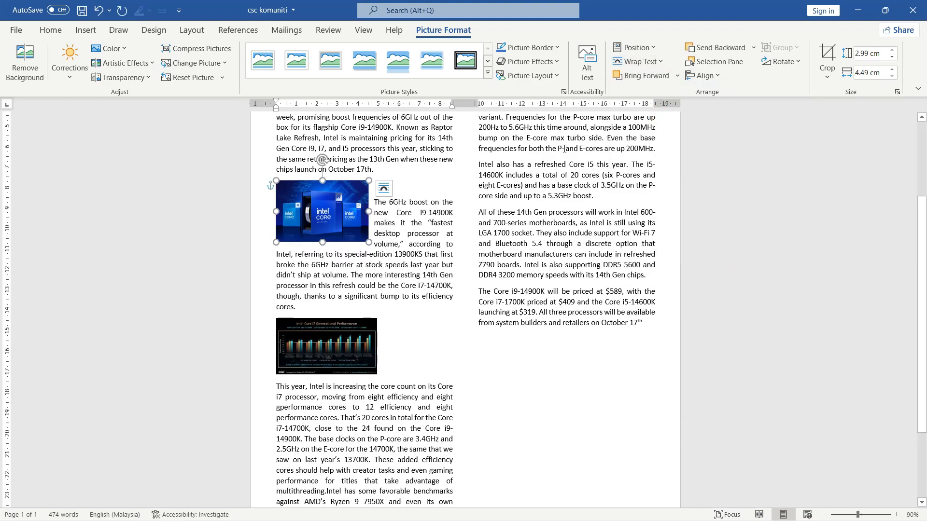
{"action": "left_click_drag", "start_coordinate": [333, 214], "coordinate": [337, 232]}
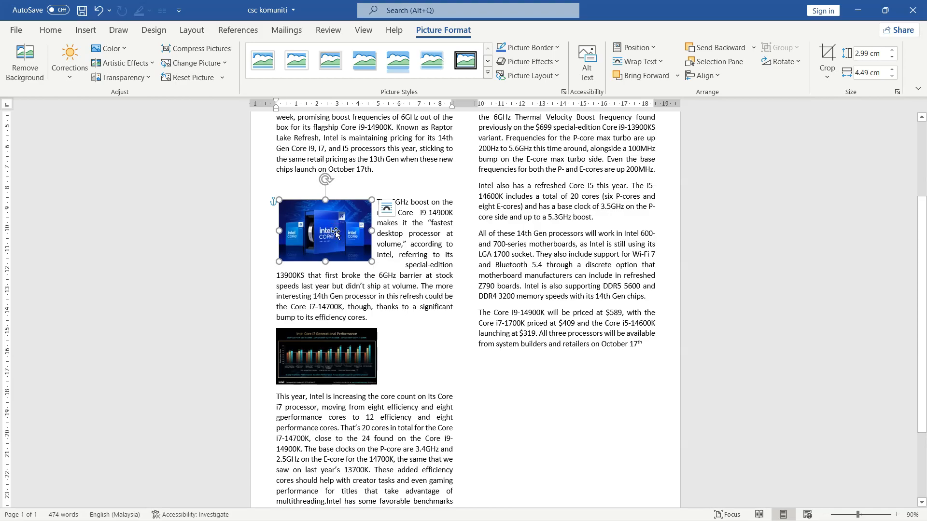
Set the generational performance chart's text wrapping to Tight and move it slightly down beside the "This year" paragraph
{"action": "left_click", "coordinate": [362, 344]}
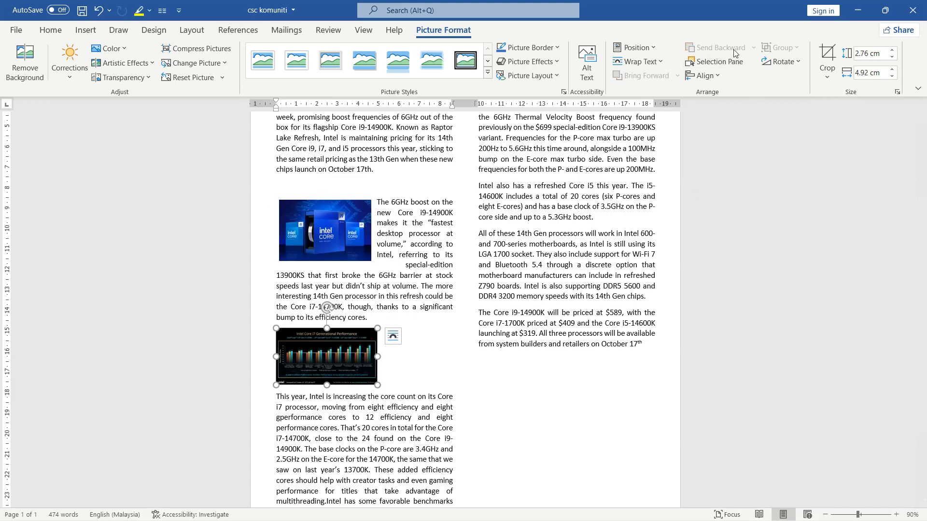
{"action": "left_click", "coordinate": [646, 61]}
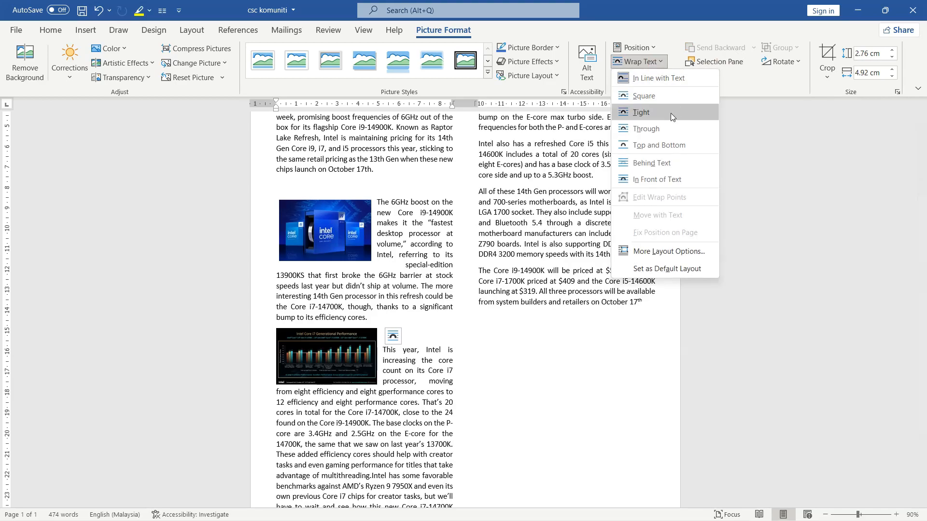
{"action": "left_click", "coordinate": [670, 118]}
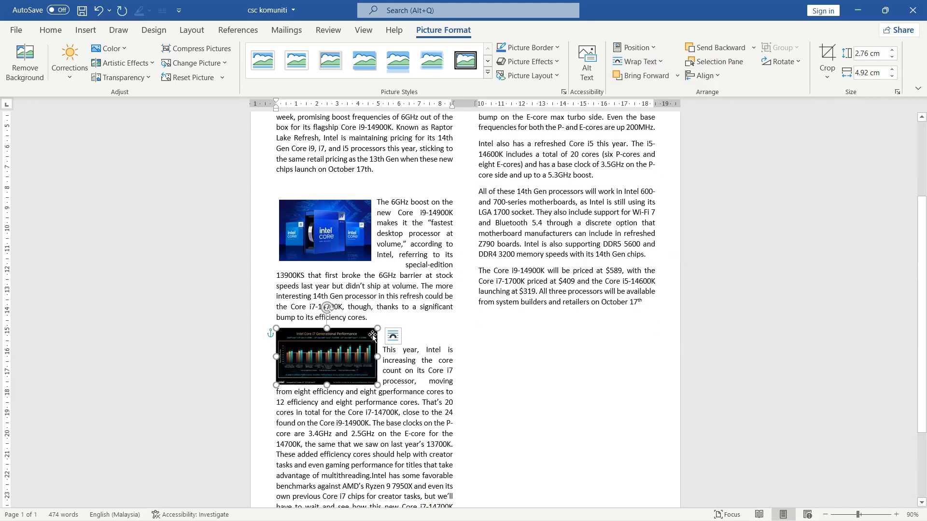
{"action": "left_click_drag", "start_coordinate": [355, 350], "coordinate": [348, 368]}
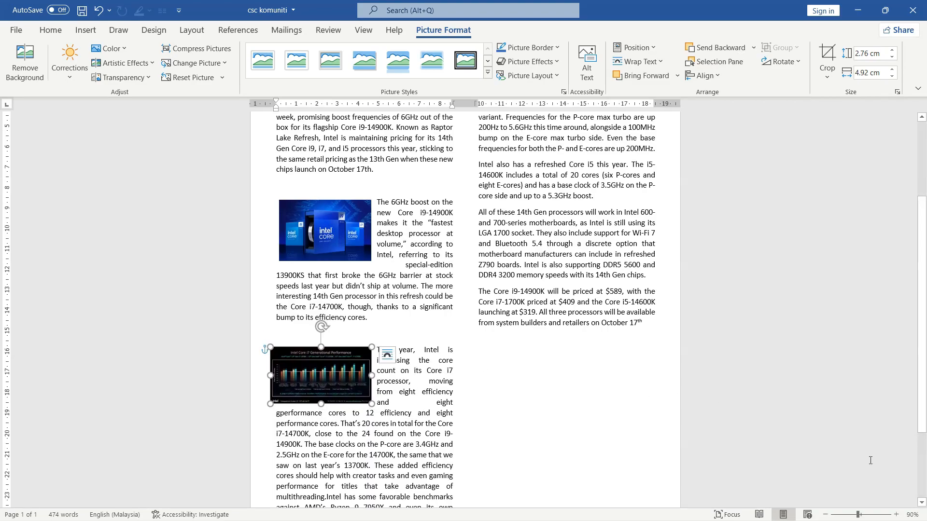
{"action": "left_click", "coordinate": [899, 482]}
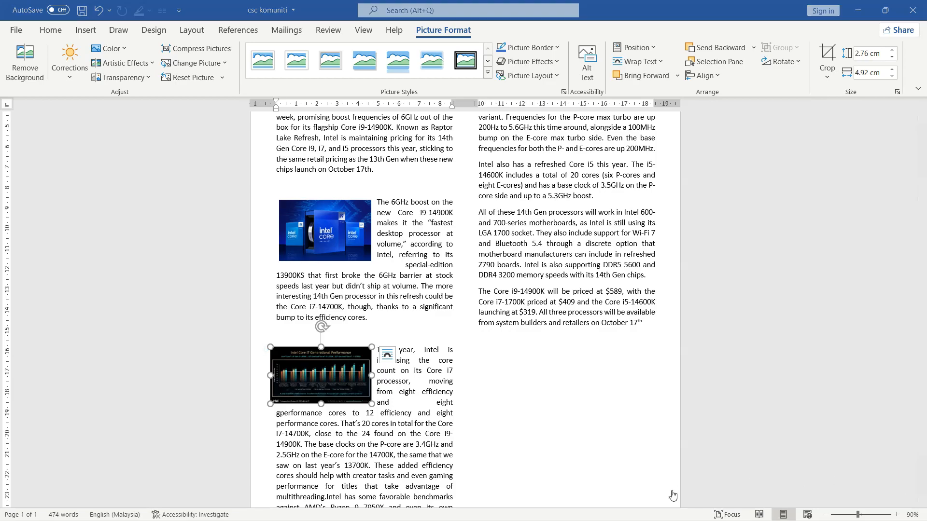
{"action": "left_click", "coordinate": [636, 48]}
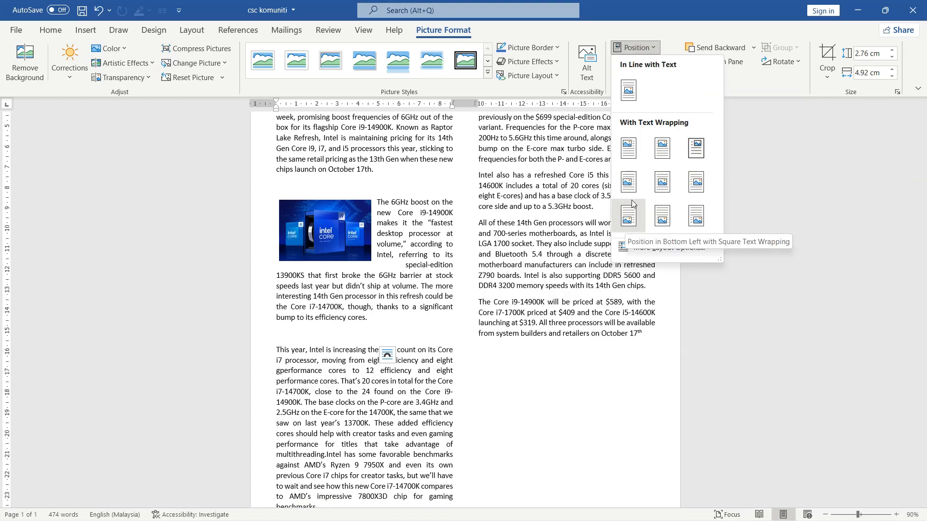
{"action": "left_click", "coordinate": [743, 180]}
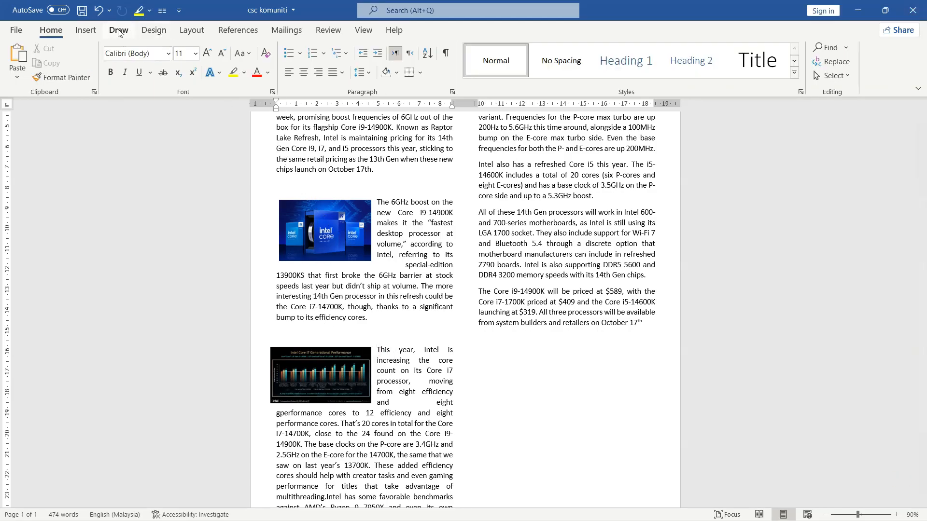
Try a column break before the "This year" paragraph, and undo it
{"action": "left_click", "coordinate": [194, 31]}
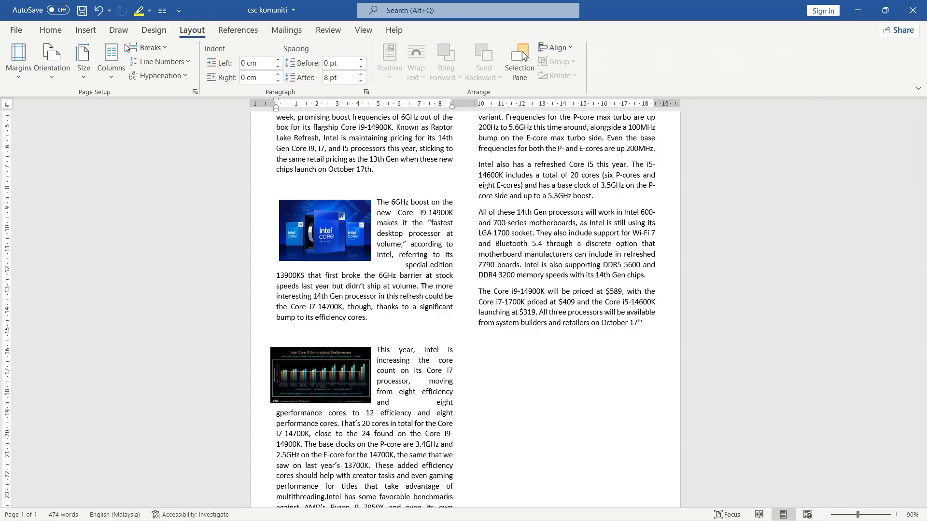
{"action": "left_click", "coordinate": [147, 48]}
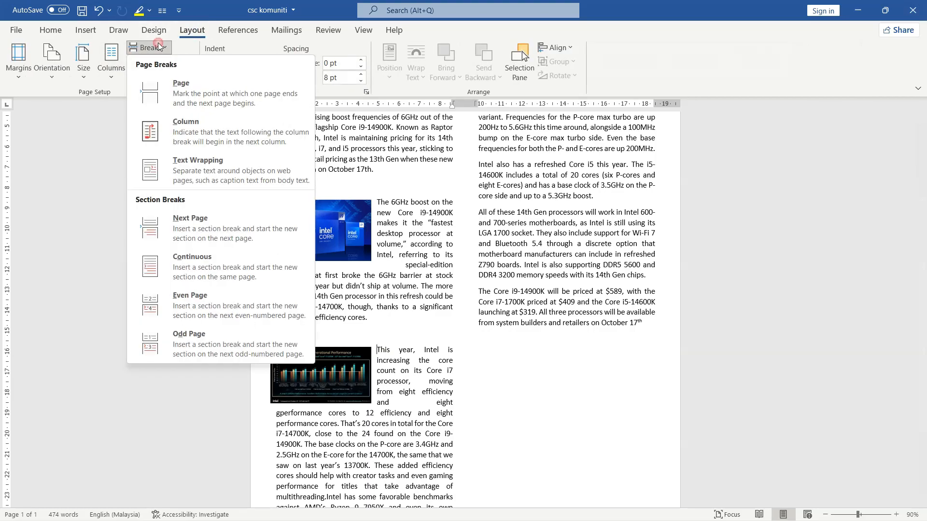
{"action": "left_click", "coordinate": [235, 131]}
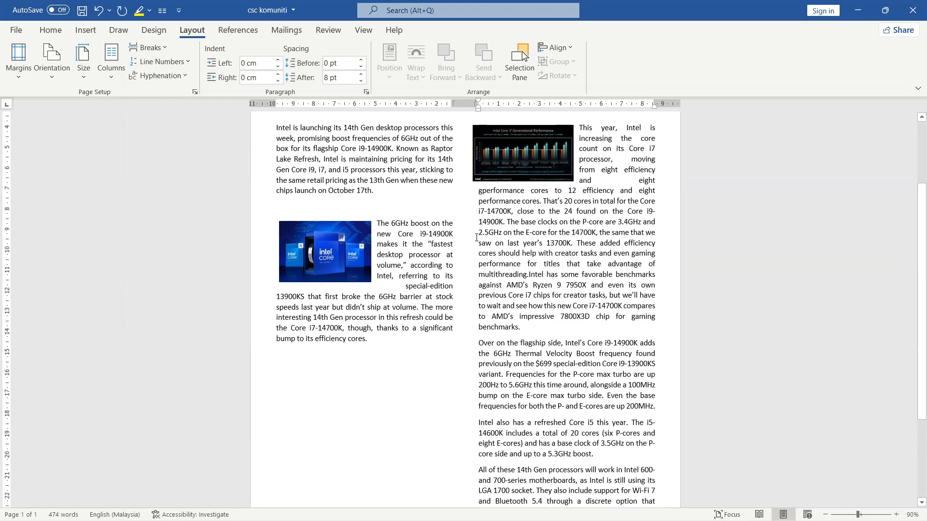
{"action": "scroll", "coordinate": [464, 229], "scroll_direction": "up", "scroll_amount": 3}
{"action": "scroll", "coordinate": [510, 273], "scroll_direction": "down", "scroll_amount": 2}
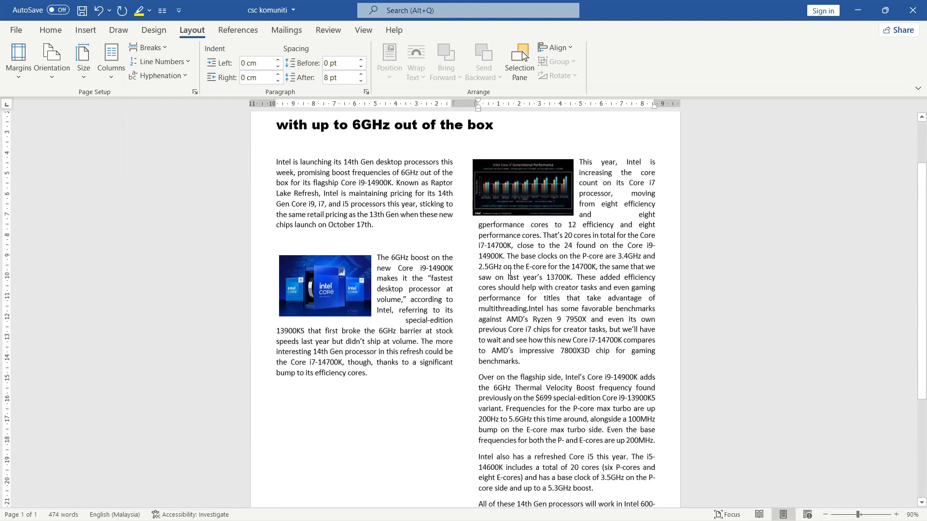
{"action": "scroll", "coordinate": [510, 272], "scroll_direction": "down", "scroll_amount": 1}
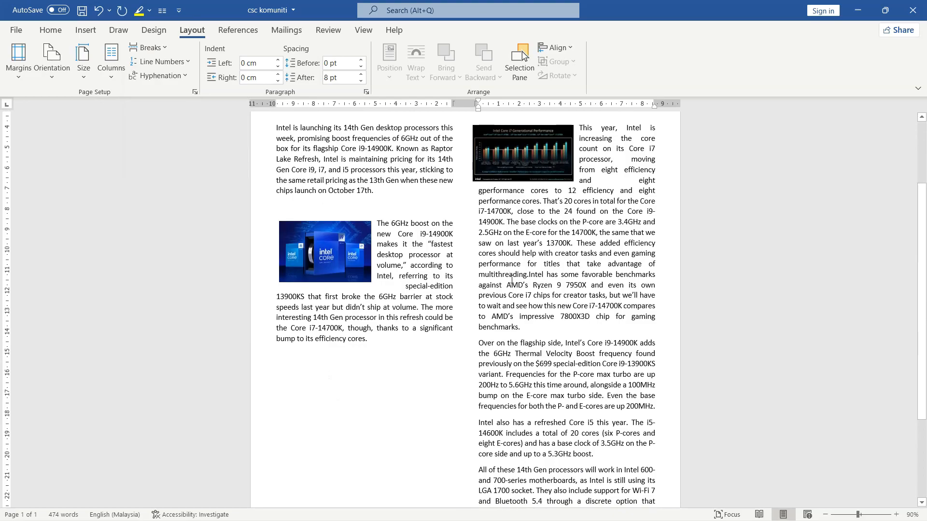
{"action": "key", "text": "ctrl+z"}
Insert a column break before the "Over on the flagship side" paragraph, and check where the first column now ends
{"action": "scroll", "coordinate": [515, 376], "scroll_direction": "down", "scroll_amount": 3}
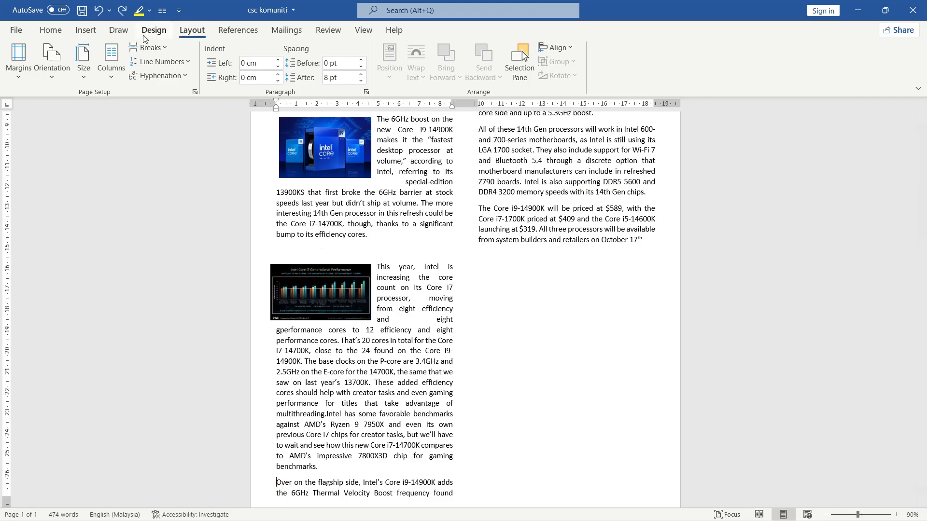
{"action": "left_click", "coordinate": [156, 50]}
{"action": "left_click", "coordinate": [206, 129]}
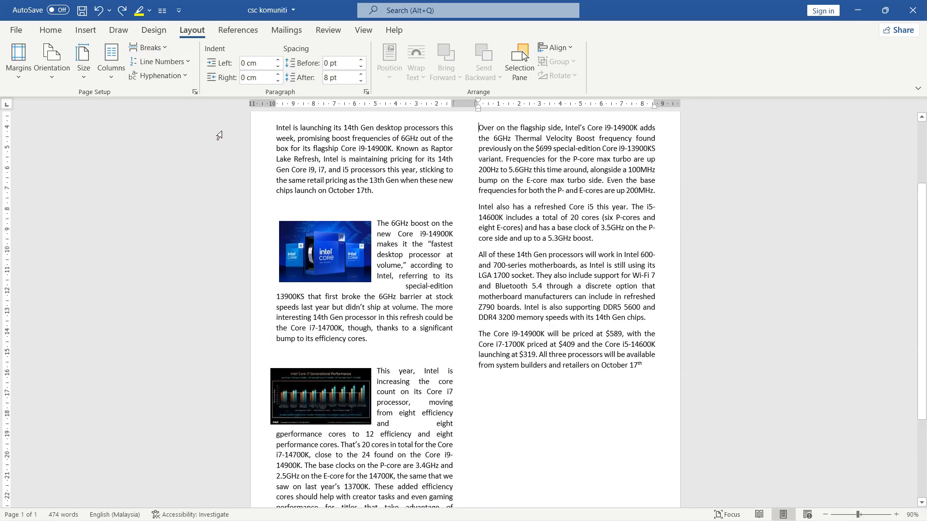
{"action": "scroll", "coordinate": [473, 253], "scroll_direction": "up", "scroll_amount": 3}
{"action": "scroll", "coordinate": [332, 433], "scroll_direction": "down", "scroll_amount": 5}
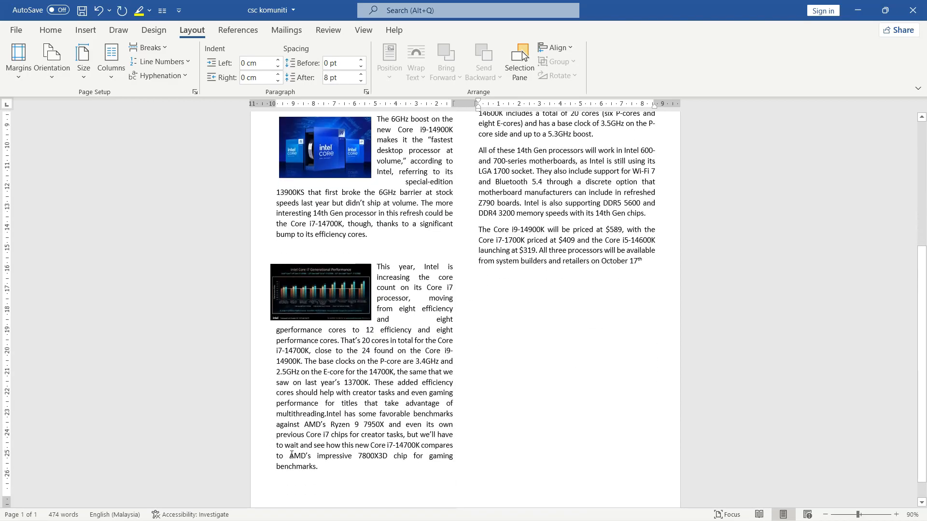
{"action": "left_click_drag", "start_coordinate": [265, 437], "coordinate": [420, 476]}
{"action": "left_click", "coordinate": [410, 474]}
{"action": "scroll", "coordinate": [511, 369], "scroll_direction": "up", "scroll_amount": 3}
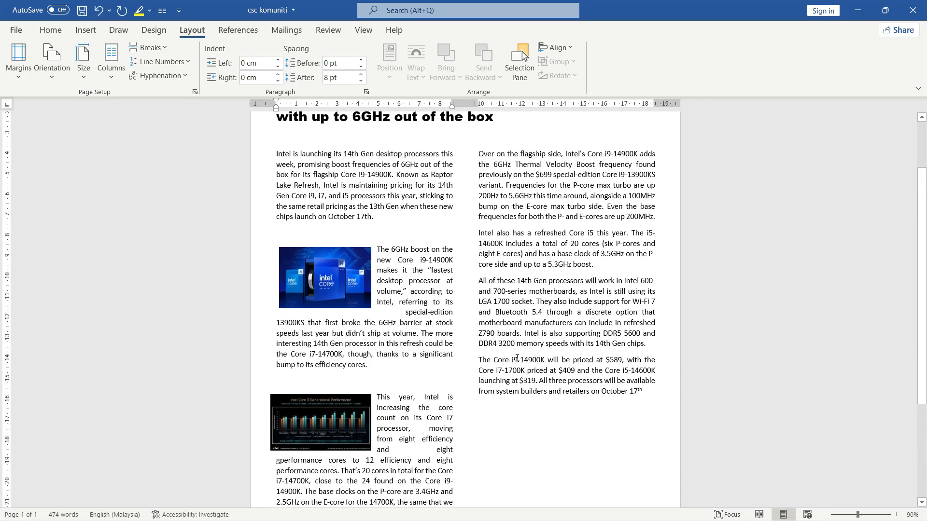
{"action": "scroll", "coordinate": [517, 358], "scroll_direction": "down", "scroll_amount": 3}
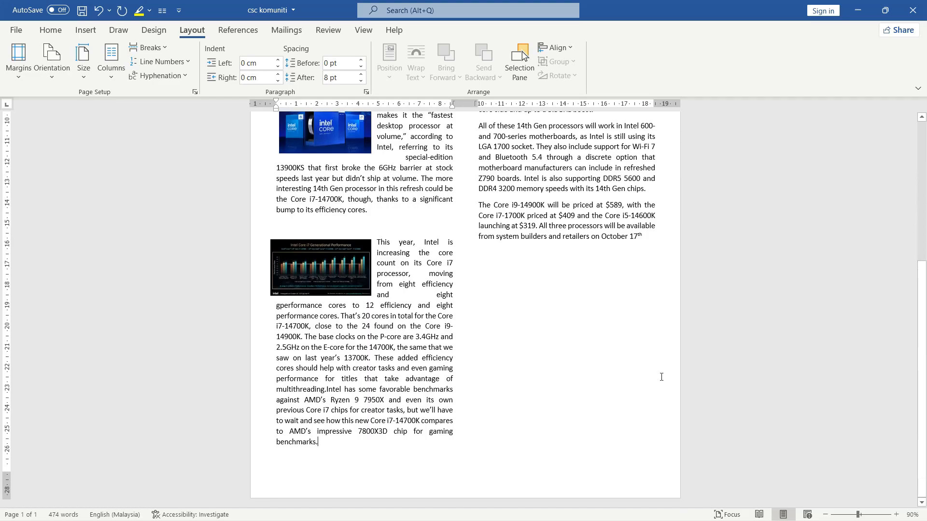
{"action": "scroll", "coordinate": [411, 261], "scroll_direction": "up", "scroll_amount": 1}
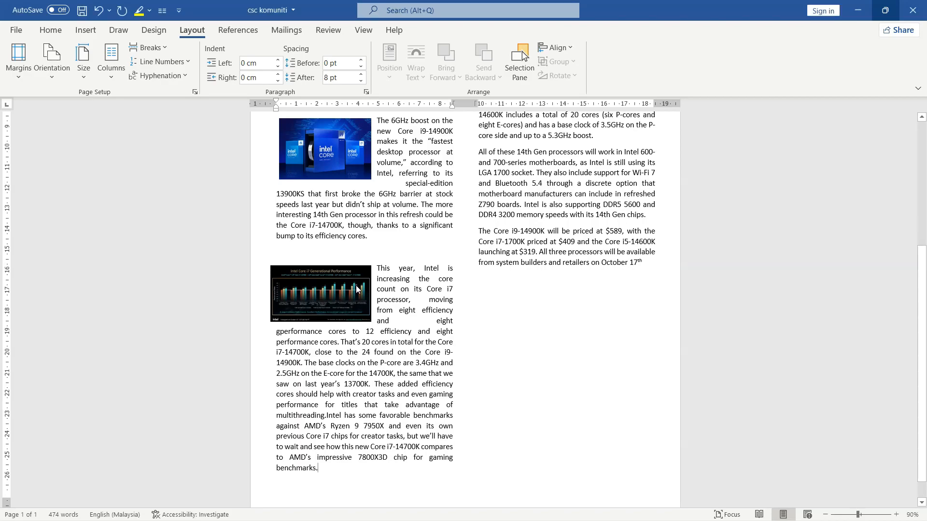
Move the generational performance chart slightly to the right beside the "This year" paragraph
{"action": "left_click", "coordinate": [296, 282]}
{"action": "mouse_move", "coordinate": [270, 266]}
{"action": "left_mouse_down"}
{"action": "mouse_move", "coordinate": [278, 269]}
{"action": "mouse_move", "coordinate": [271, 266]}
{"action": "left_mouse_up"}
{"action": "left_click", "coordinate": [555, 327]}
{"action": "scroll", "coordinate": [534, 316], "scroll_direction": "up", "scroll_amount": 1}
{"action": "scroll", "coordinate": [534, 315], "scroll_direction": "up", "scroll_amount": 1}
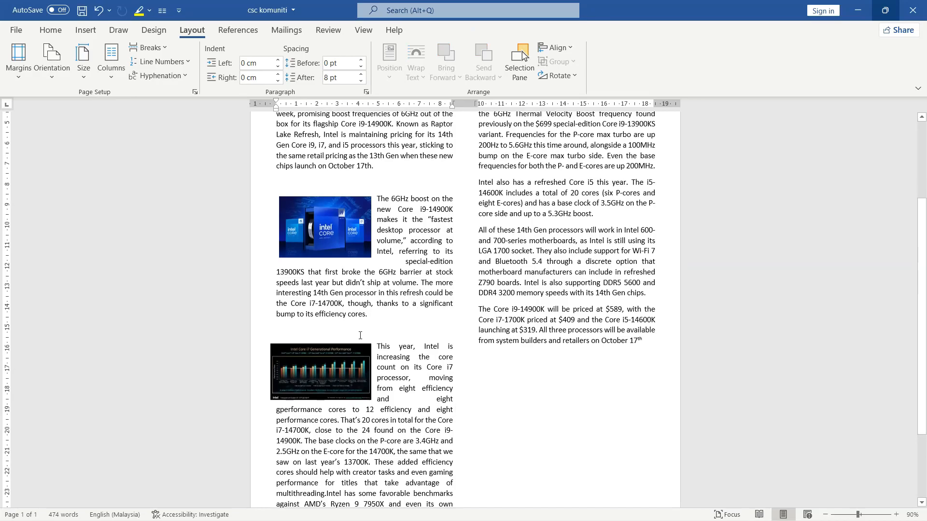
{"action": "left_click_drag", "start_coordinate": [343, 359], "coordinate": [346, 360]}
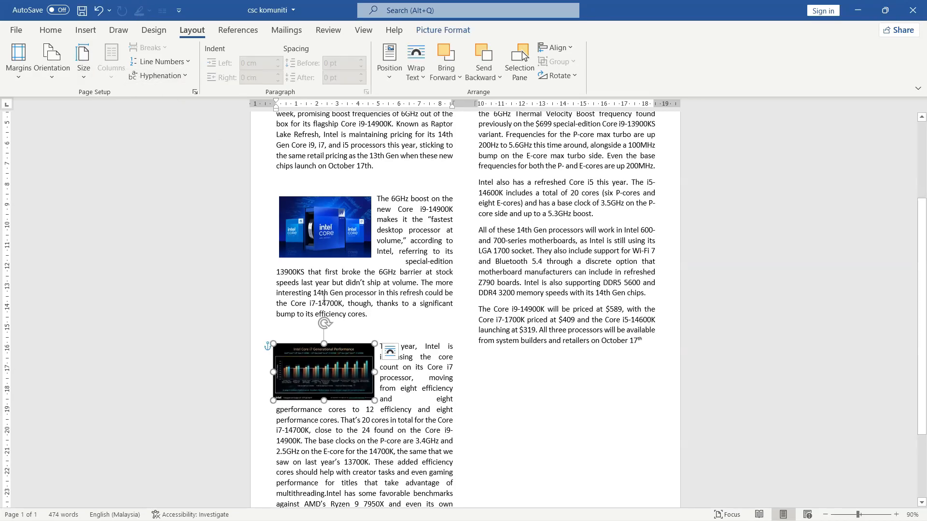
In the detailed column settings for this section, adjust the two equal columns to 8.64 cm width and 1.18 cm spacing
{"action": "left_click", "coordinate": [326, 303]}
{"action": "left_click", "coordinate": [114, 73]}
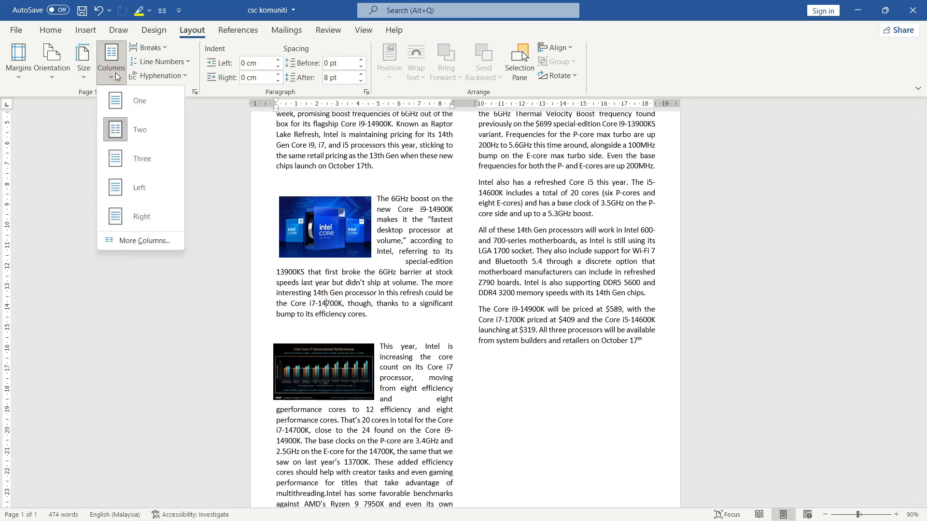
{"action": "left_click", "coordinate": [162, 240]}
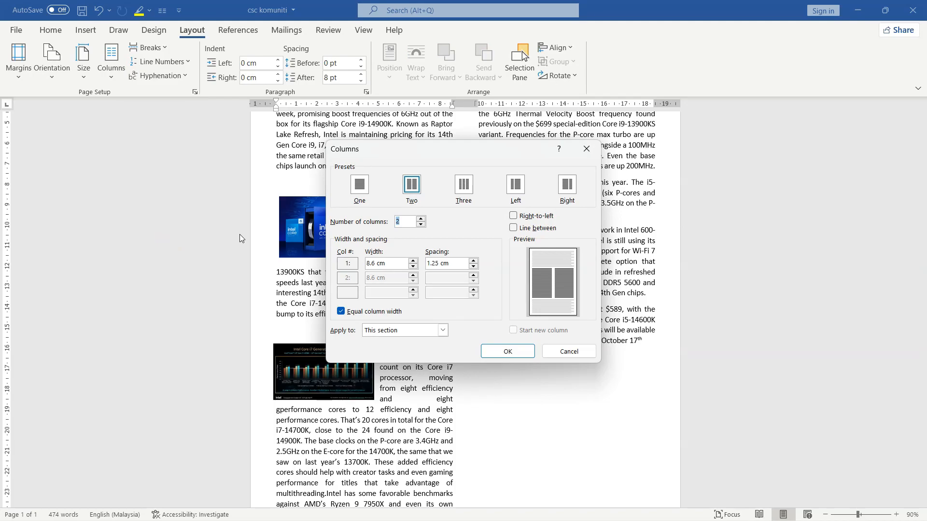
{"action": "left_click", "coordinate": [393, 261]}
{"action": "left_click_drag", "start_coordinate": [384, 264], "coordinate": [365, 263]}
{"action": "left_click", "coordinate": [397, 265]}
{"action": "left_click", "coordinate": [412, 266]}
{"action": "left_click", "coordinate": [412, 266]}
{"action": "left_click", "coordinate": [412, 261]}
{"action": "left_click", "coordinate": [413, 260]}
{"action": "left_click", "coordinate": [473, 261]}
{"action": "left_click", "coordinate": [474, 266]}
{"action": "left_click", "coordinate": [474, 267]}
Try unequal columns by narrowing the second column, and turn equal column width back on
{"action": "left_click", "coordinate": [341, 311]}
{"action": "left_click", "coordinate": [413, 281]}
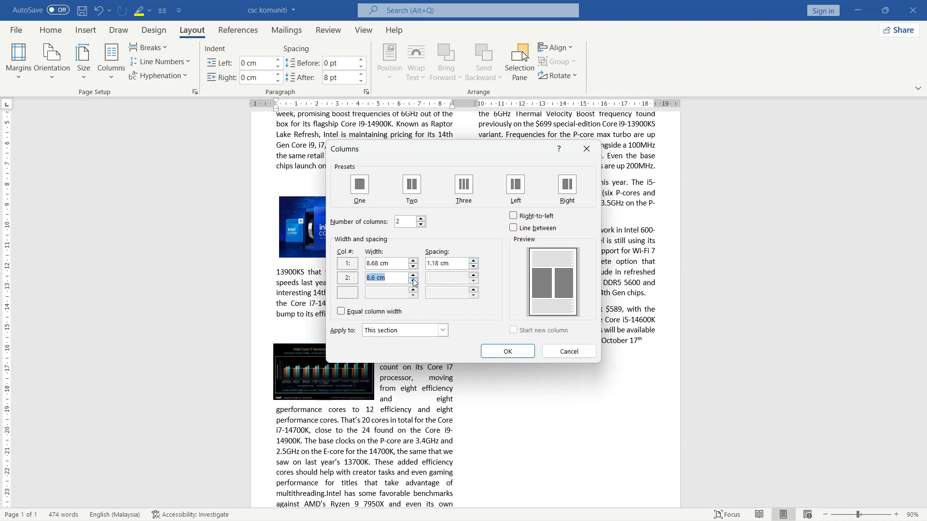
{"action": "left_click", "coordinate": [413, 281]}
{"action": "left_click", "coordinate": [343, 312]}
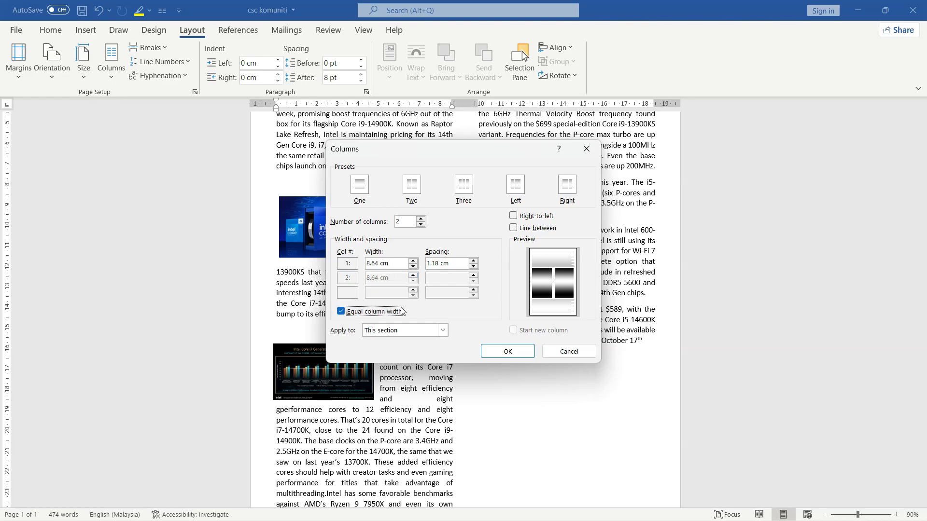
Add a line between the two columns and apply the column settings to this section
{"action": "left_click", "coordinate": [516, 231]}
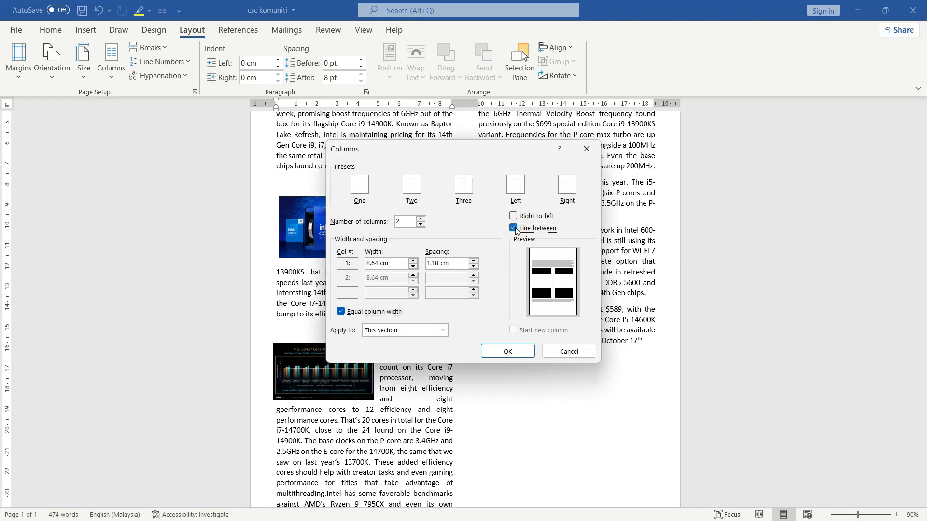
{"action": "left_click", "coordinate": [528, 353]}
{"action": "scroll", "coordinate": [529, 358], "scroll_direction": "up", "scroll_amount": 3}
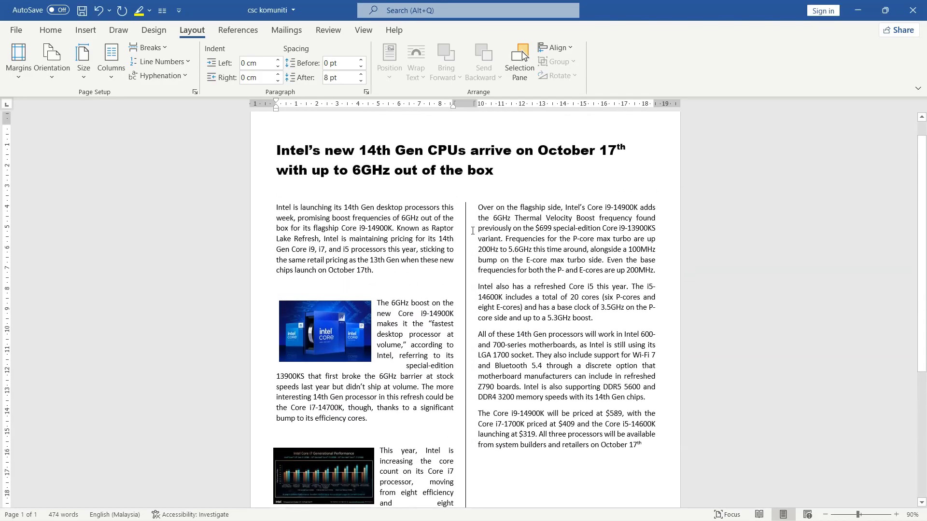
Move the generational performance chart to the start of the second column, beside the "Over on the flagship side" paragraph
{"action": "scroll", "coordinate": [457, 415], "scroll_direction": "down", "scroll_amount": 4}
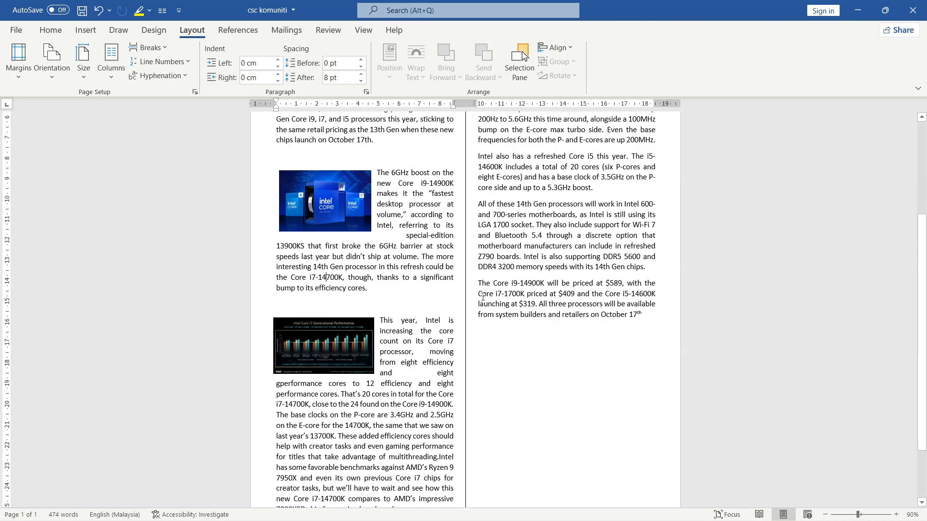
{"action": "scroll", "coordinate": [482, 297], "scroll_direction": "down", "scroll_amount": 2}
{"action": "scroll", "coordinate": [481, 299], "scroll_direction": "up", "scroll_amount": 1}
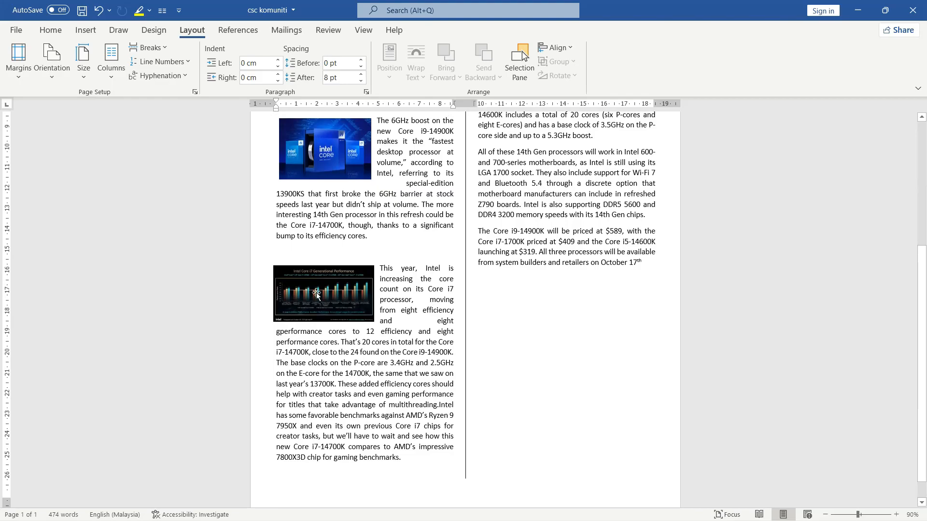
{"action": "scroll", "coordinate": [477, 307], "scroll_direction": "up", "scroll_amount": 5}
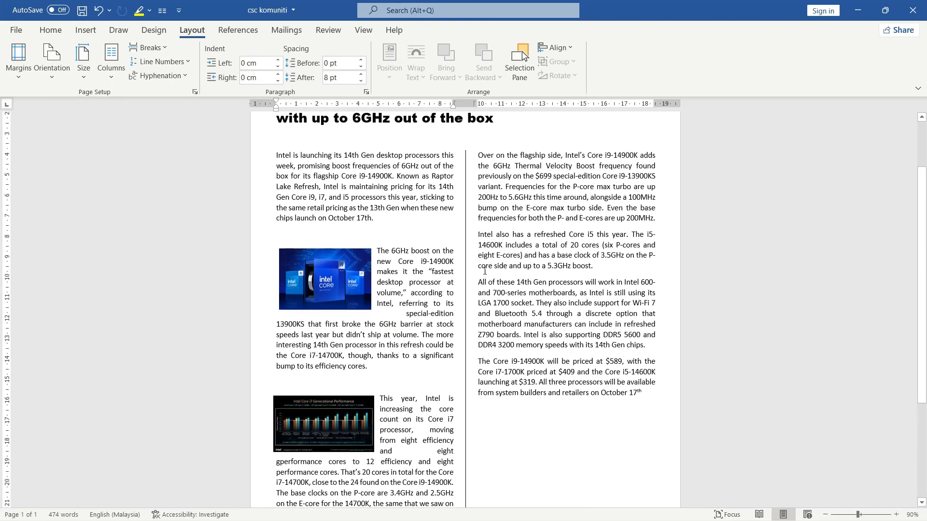
{"action": "scroll", "coordinate": [437, 276], "scroll_direction": "down", "scroll_amount": 3}
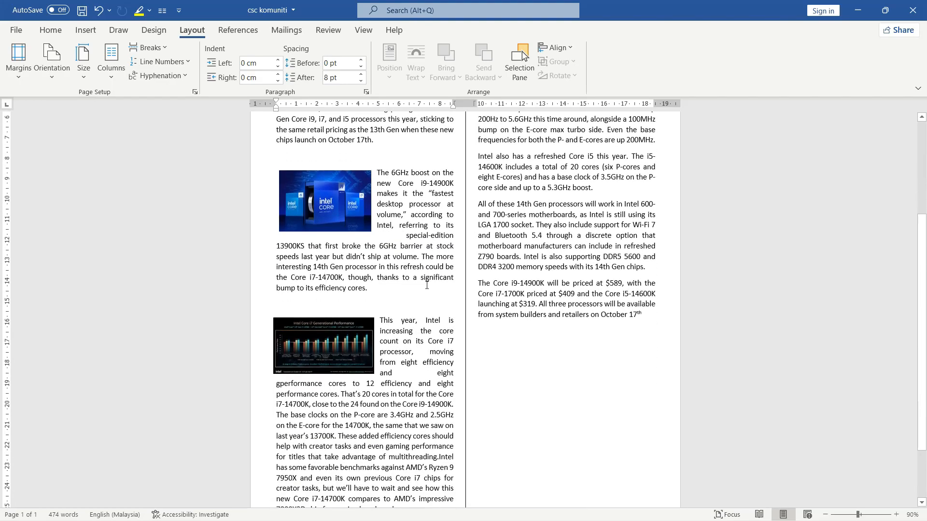
{"action": "scroll", "coordinate": [423, 286], "scroll_direction": "down", "scroll_amount": 1}
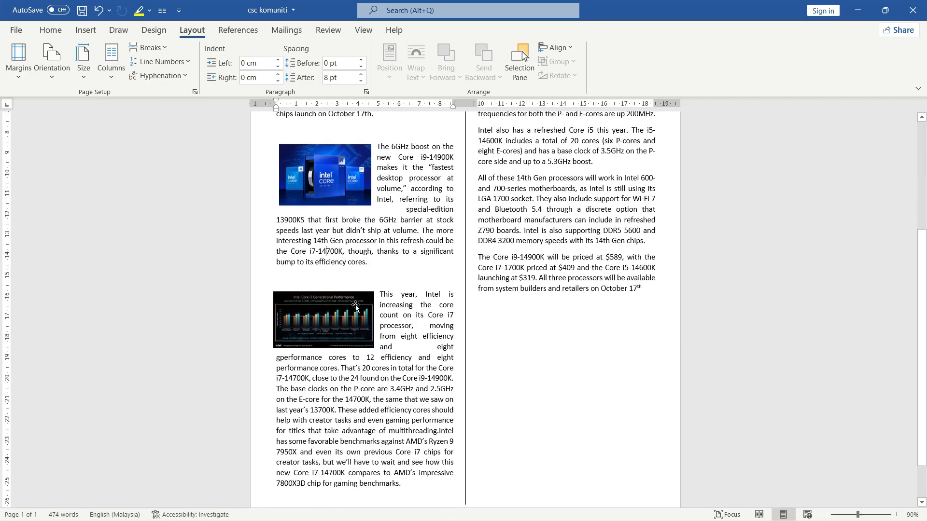
{"action": "left_click_drag", "start_coordinate": [355, 307], "coordinate": [619, 179]}
{"action": "scroll", "coordinate": [619, 180], "scroll_direction": "up", "scroll_amount": 4}
{"action": "left_click_drag", "start_coordinate": [603, 298], "coordinate": [550, 198]}
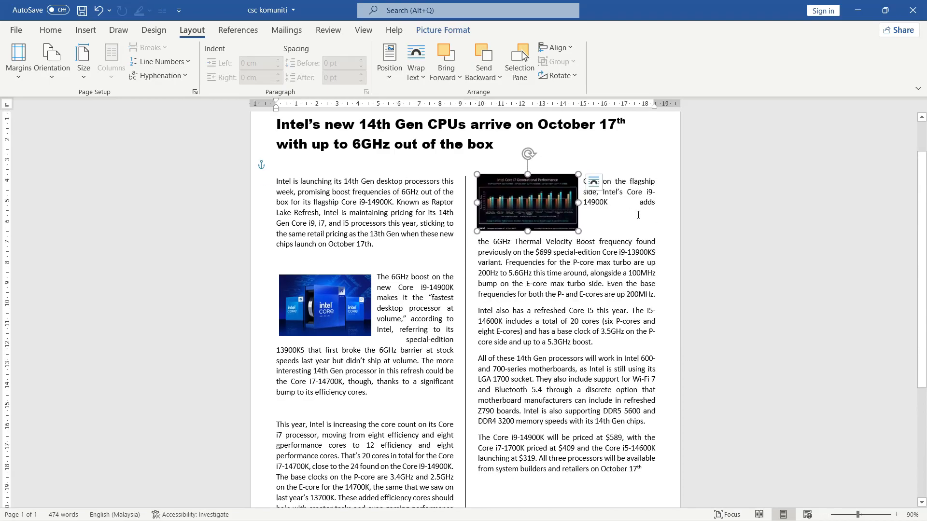
Enlarge the generational performance chart slightly and close the gap before "the 6GHz Thermal Velocity Boost" so the text wraps continuously
{"action": "scroll", "coordinate": [639, 215], "scroll_direction": "down", "scroll_amount": 5}
{"action": "scroll", "coordinate": [640, 215], "scroll_direction": "up", "scroll_amount": 4}
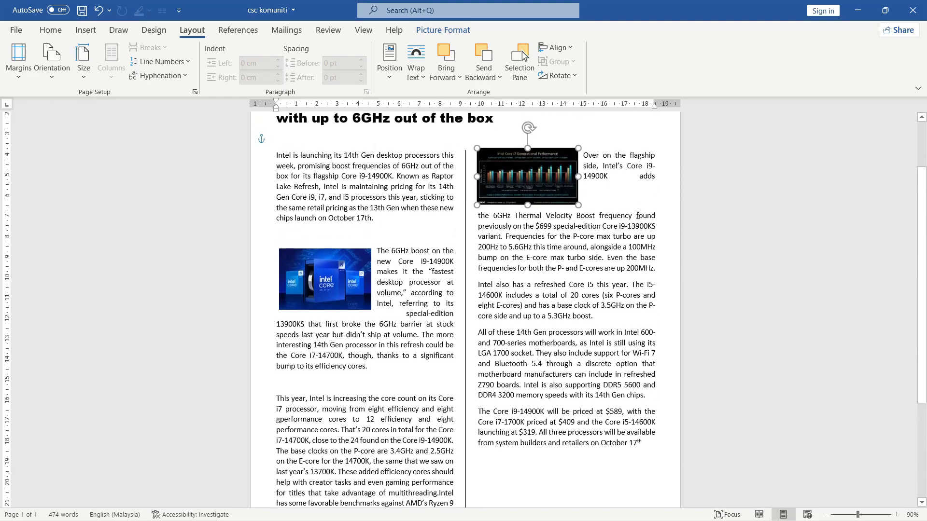
{"action": "scroll", "coordinate": [641, 307], "scroll_direction": "down", "scroll_amount": 3}
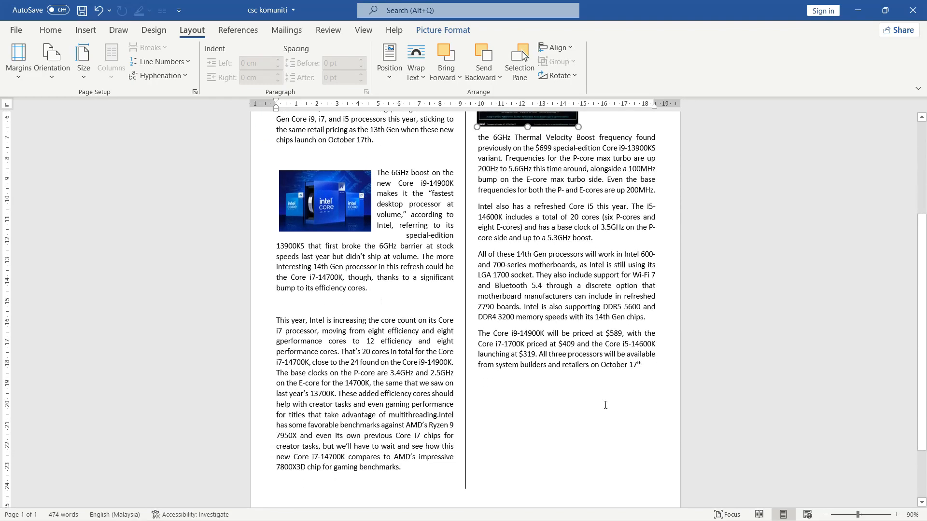
{"action": "scroll", "coordinate": [568, 316], "scroll_direction": "up", "scroll_amount": 3}
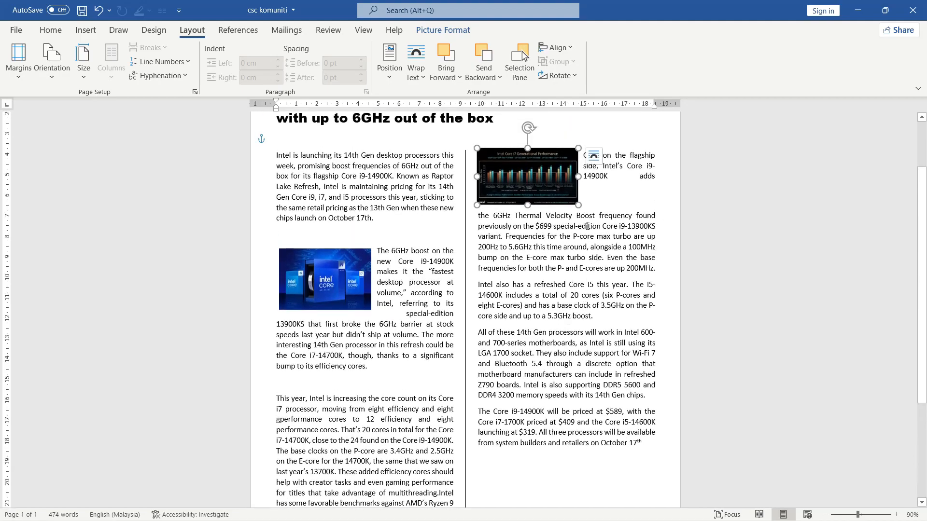
{"action": "left_click_drag", "start_coordinate": [579, 206], "coordinate": [593, 213]}
{"action": "left_click", "coordinate": [610, 197]}
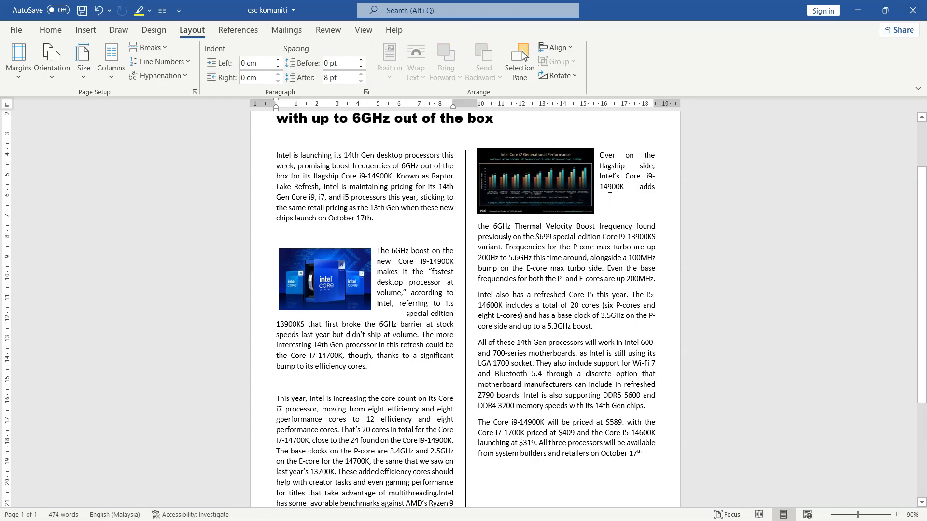
{"action": "left_click", "coordinate": [478, 226]}
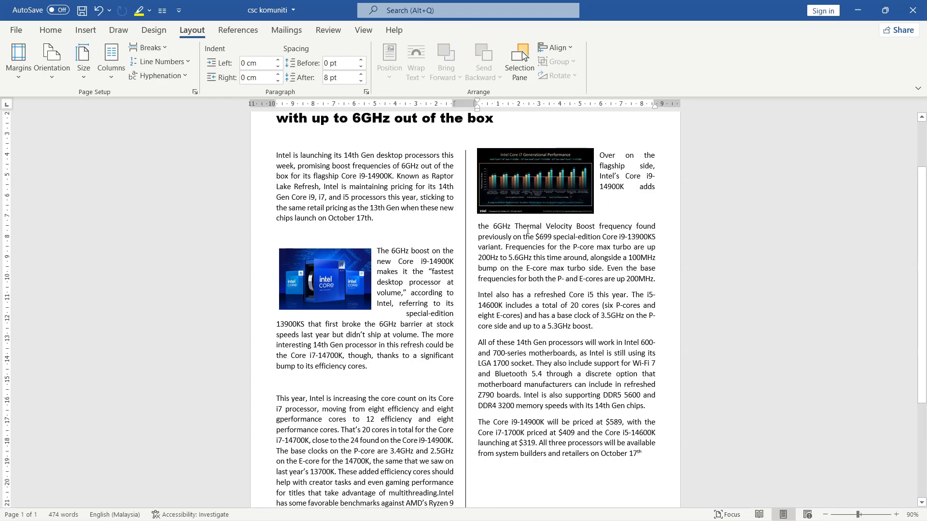
{"action": "key", "text": "BackSpace"}
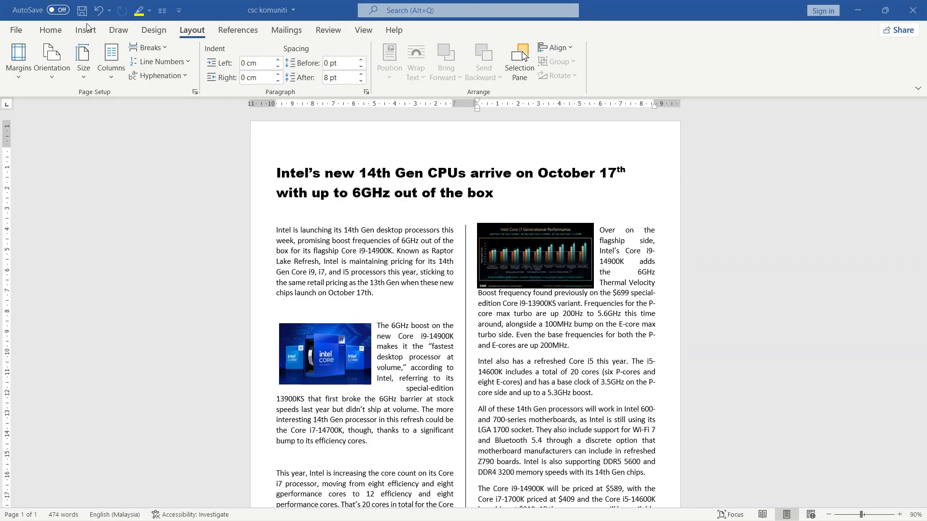
{"action": "left_click", "coordinate": [62, 29]}
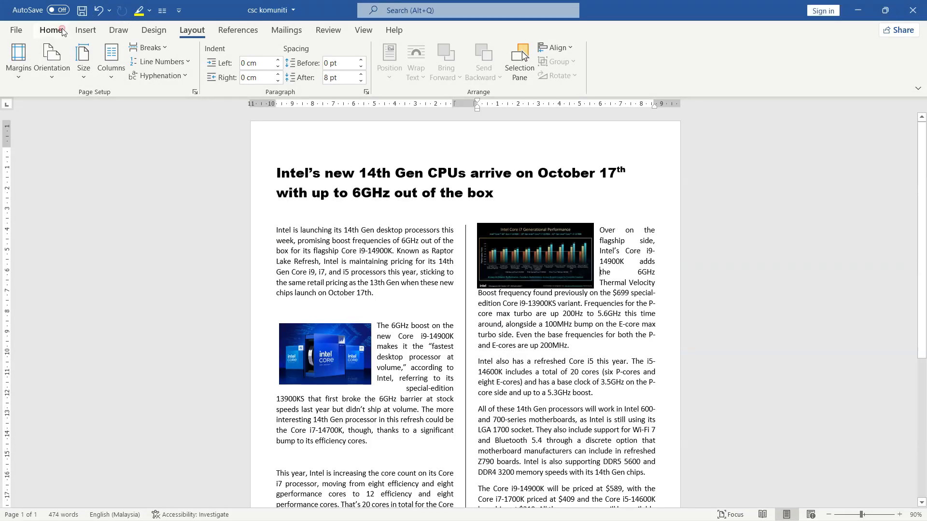
{"action": "left_click", "coordinate": [43, 30]}
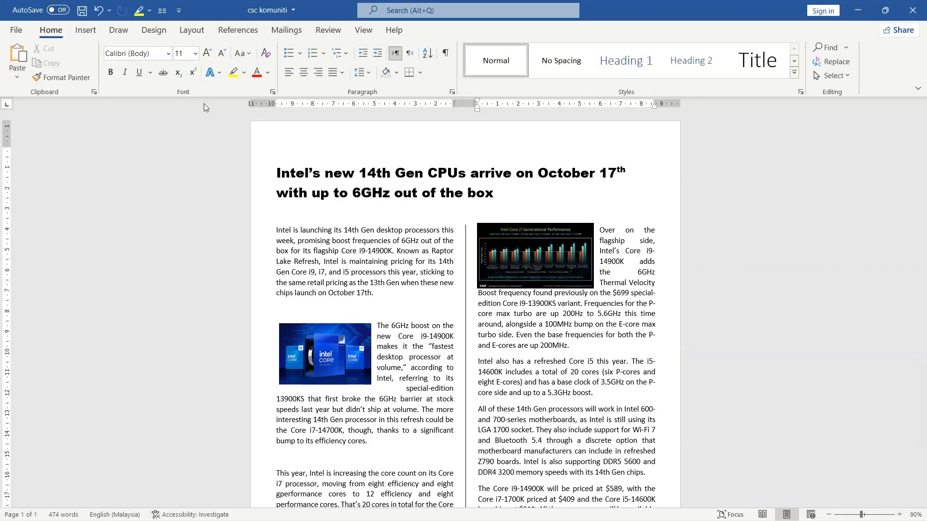
{"action": "scroll", "coordinate": [277, 147], "scroll_direction": "down", "scroll_amount": 2}
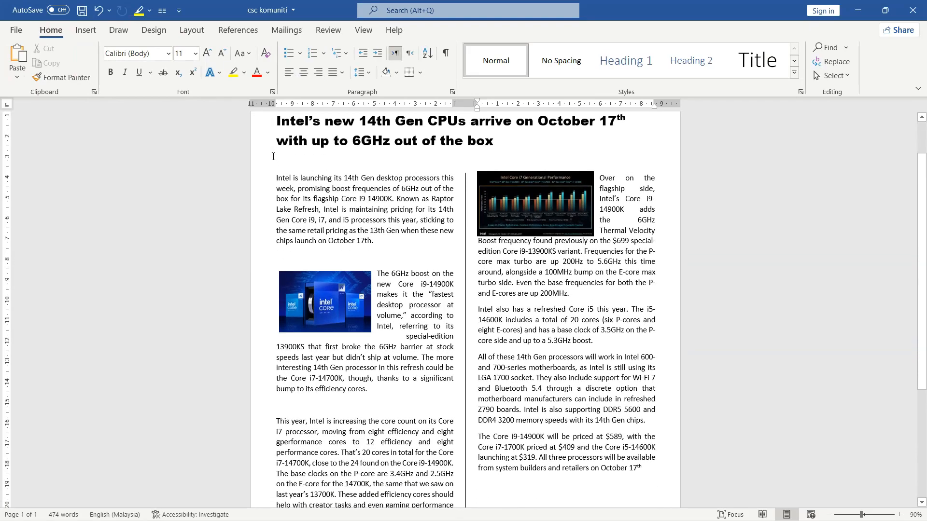
{"action": "scroll", "coordinate": [277, 152], "scroll_direction": "up", "scroll_amount": 1}
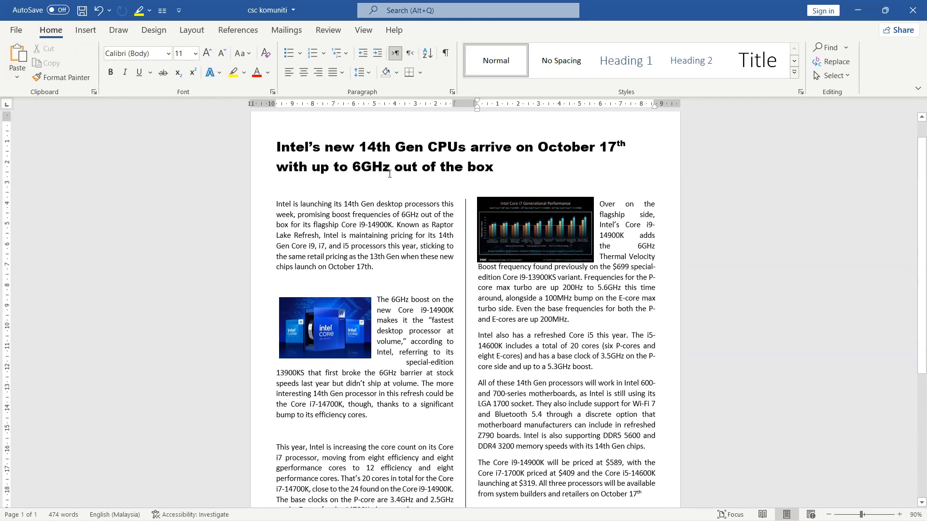
{"action": "scroll", "coordinate": [263, 284], "scroll_direction": "down", "scroll_amount": 6}
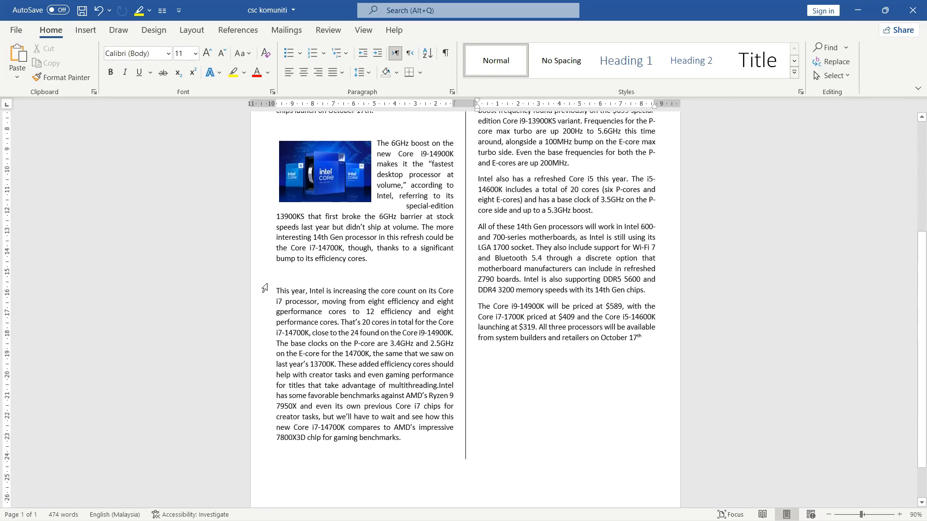
{"action": "scroll", "coordinate": [305, 289], "scroll_direction": "up", "scroll_amount": 6}
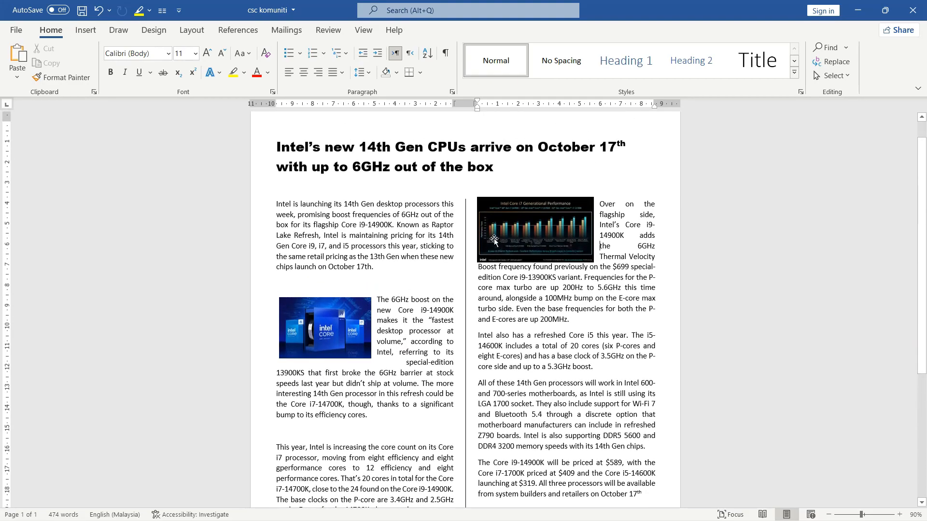